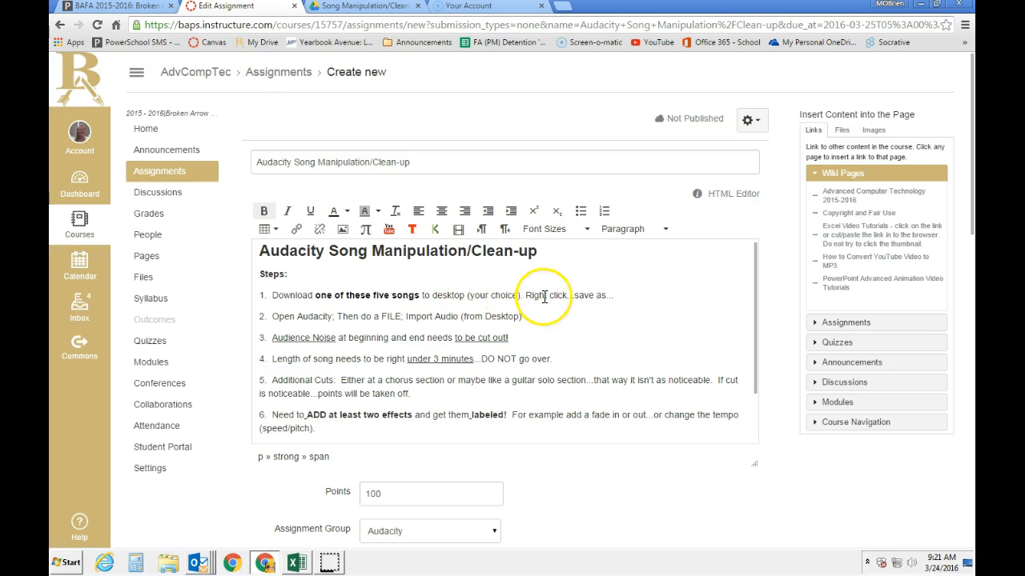
Open the "one of these five songs" link from the assignment in a new tab and show the shared song folder
click(348, 295)
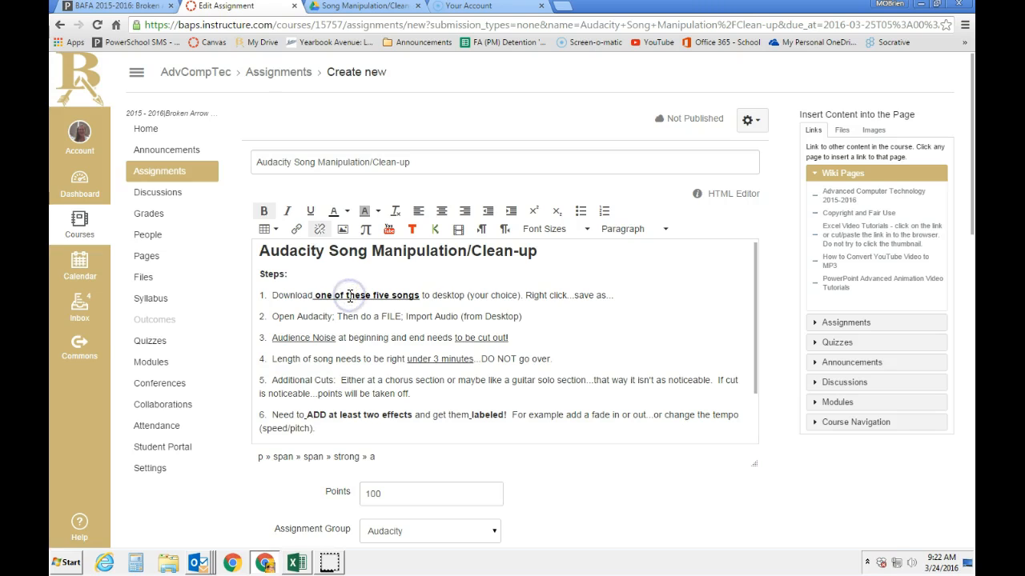
right_click(349, 296)
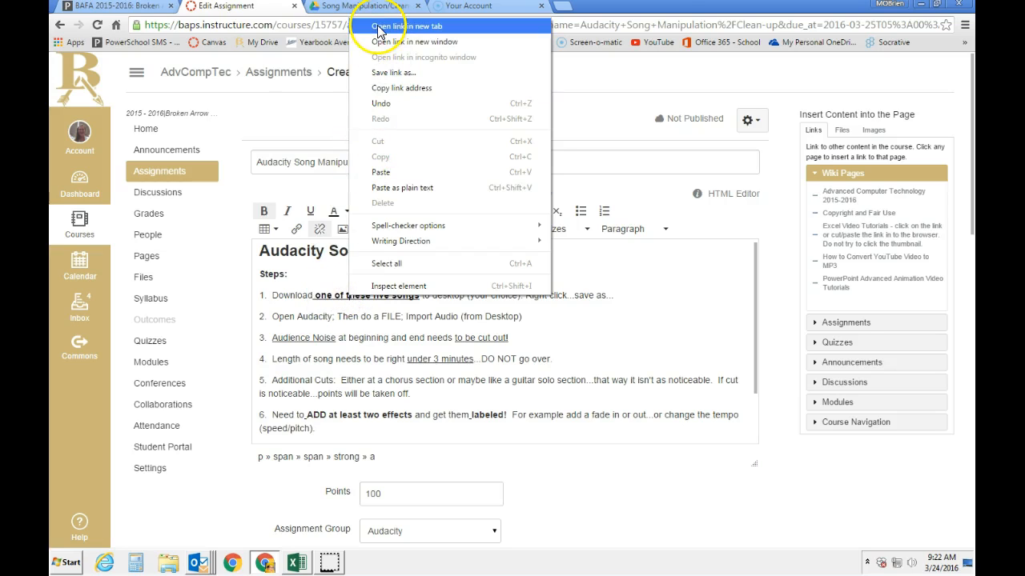
click(406, 27)
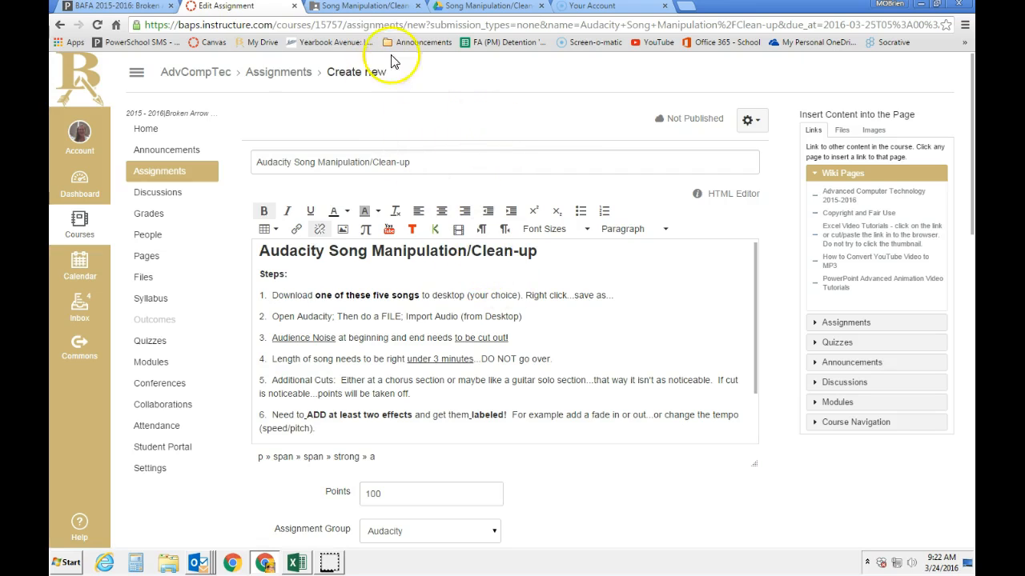
click(356, 8)
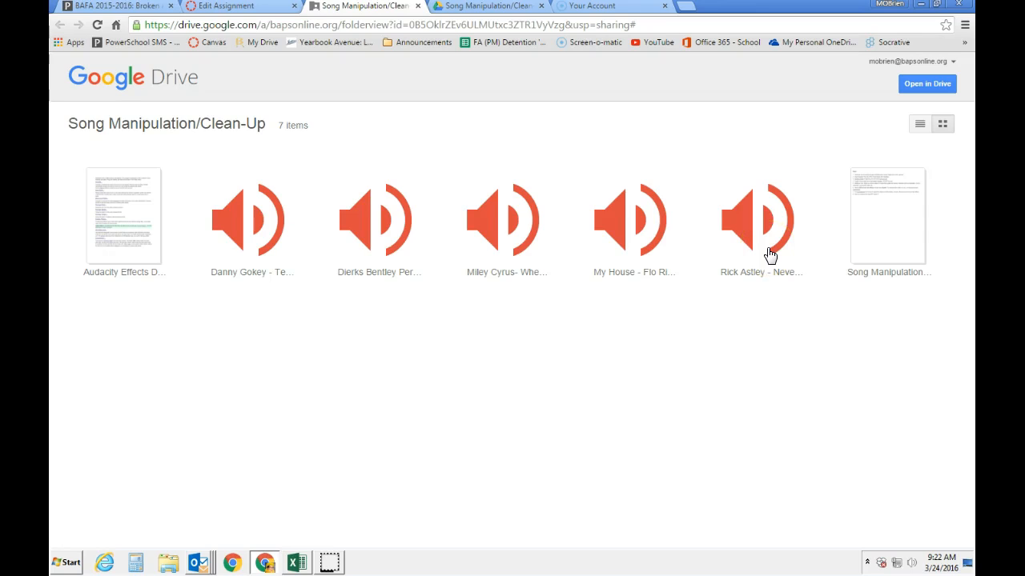
Open the Rick Astley - Never Gonna Give You Up song from the shared folder and download the MP3
right_click(760, 226)
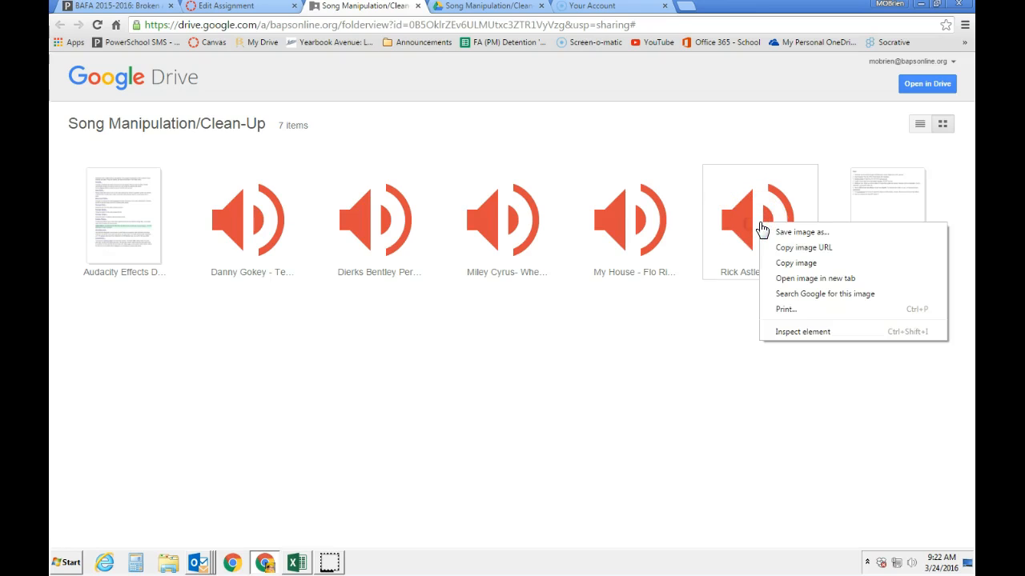
click(736, 360)
click(754, 238)
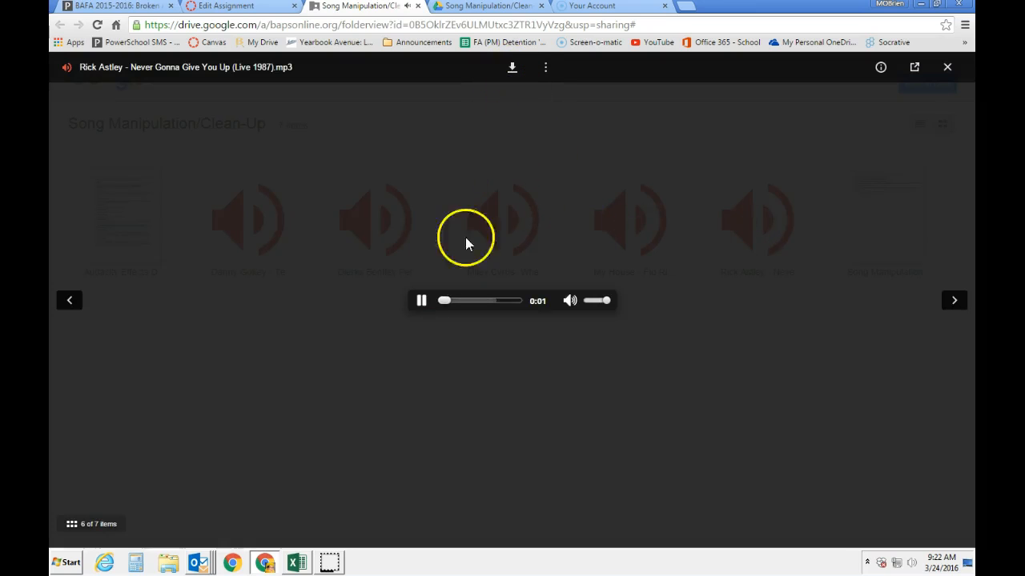
click(512, 71)
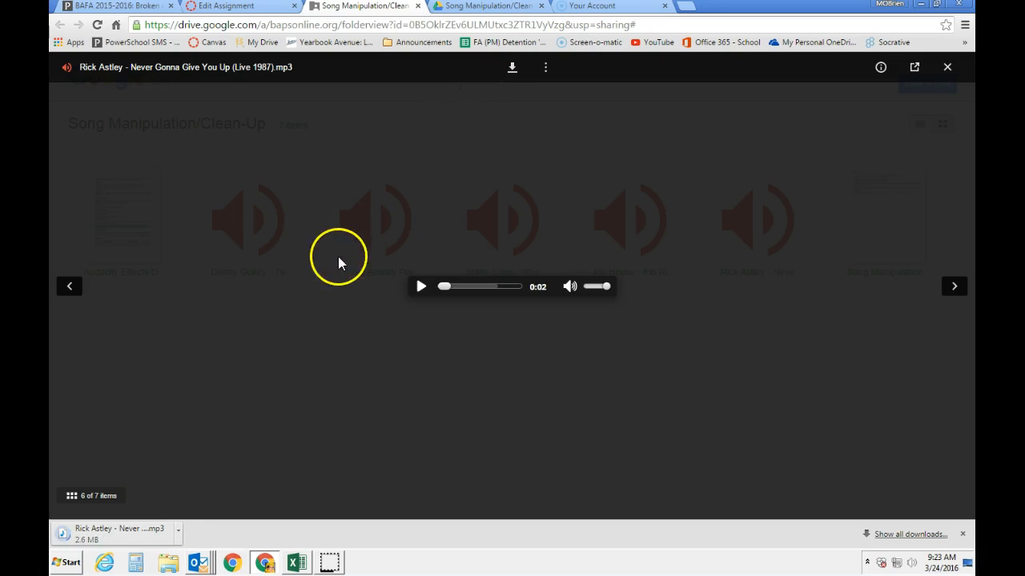
Show the downloaded Rick Astley MP3 in its folder and move the file to the Desktop
click(178, 534)
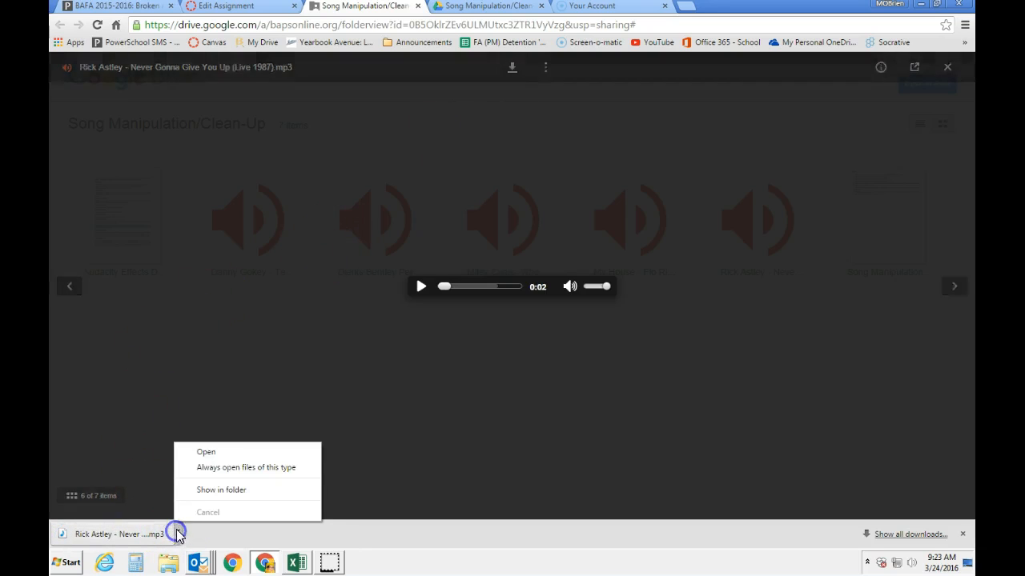
click(212, 489)
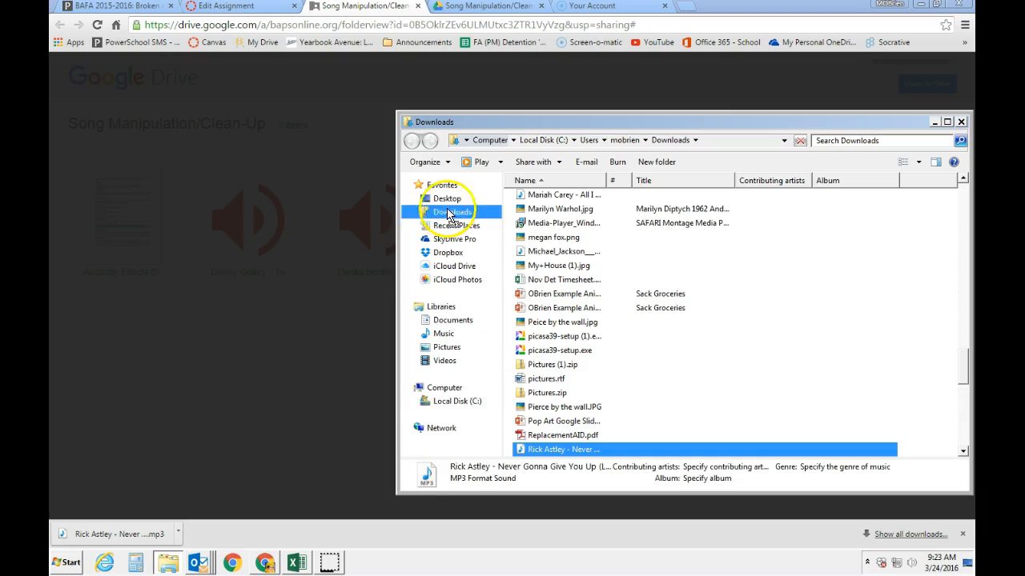
click(446, 202)
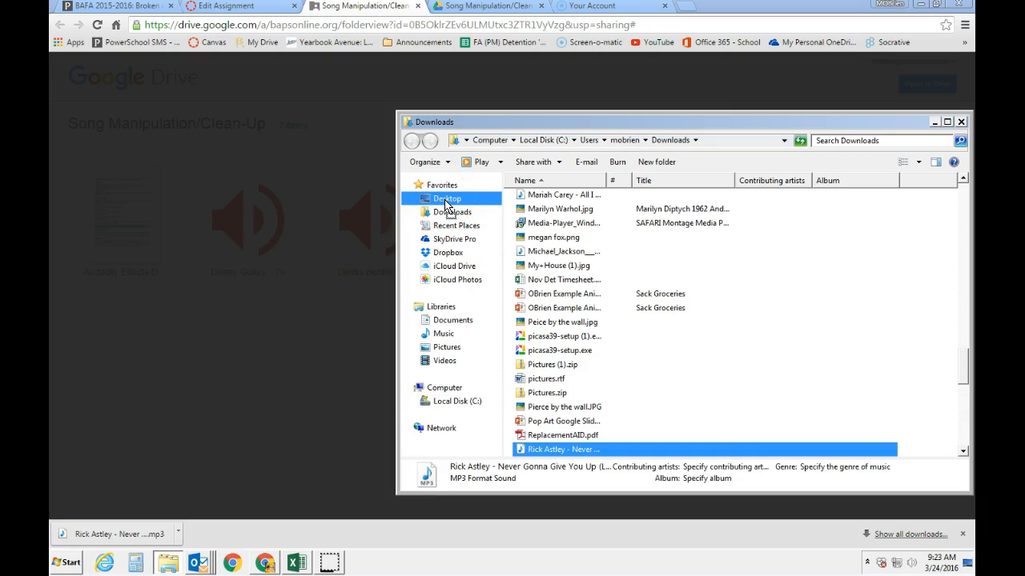
drag(445, 200, 445, 201)
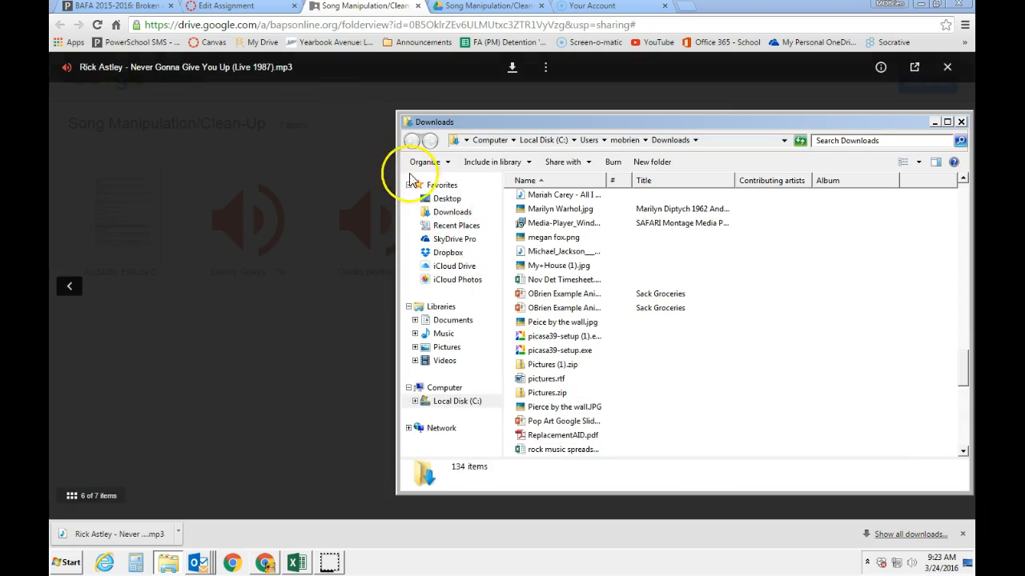
Return to the assignment instructions, then search the computer's programs for Audacity and launch it
click(253, 11)
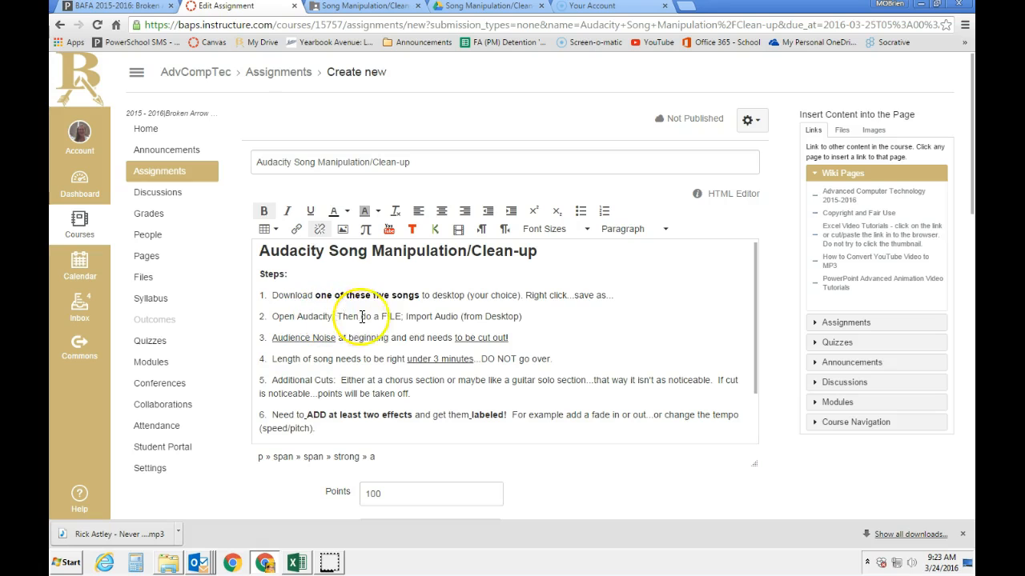
click(68, 563)
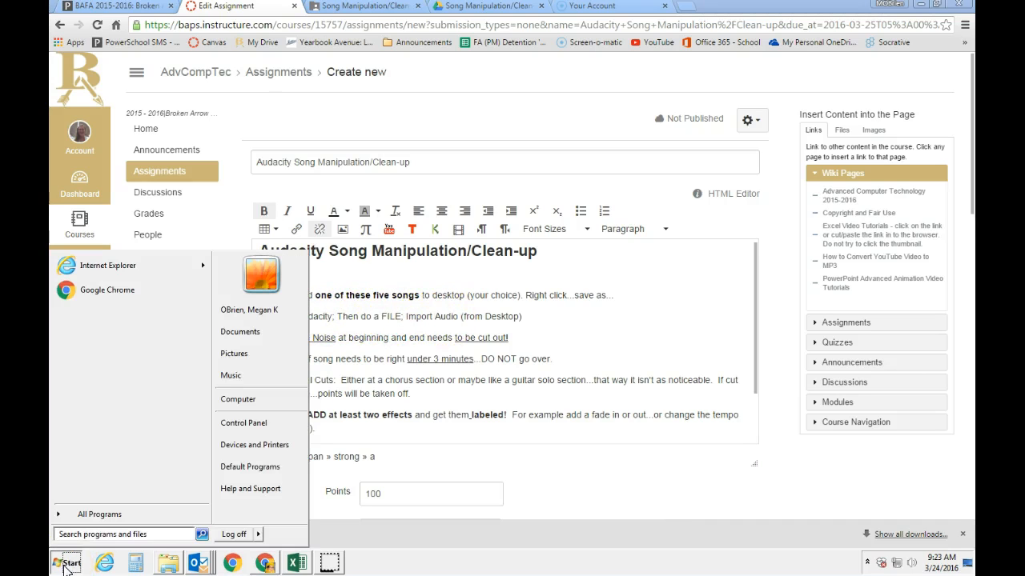
text(auda)
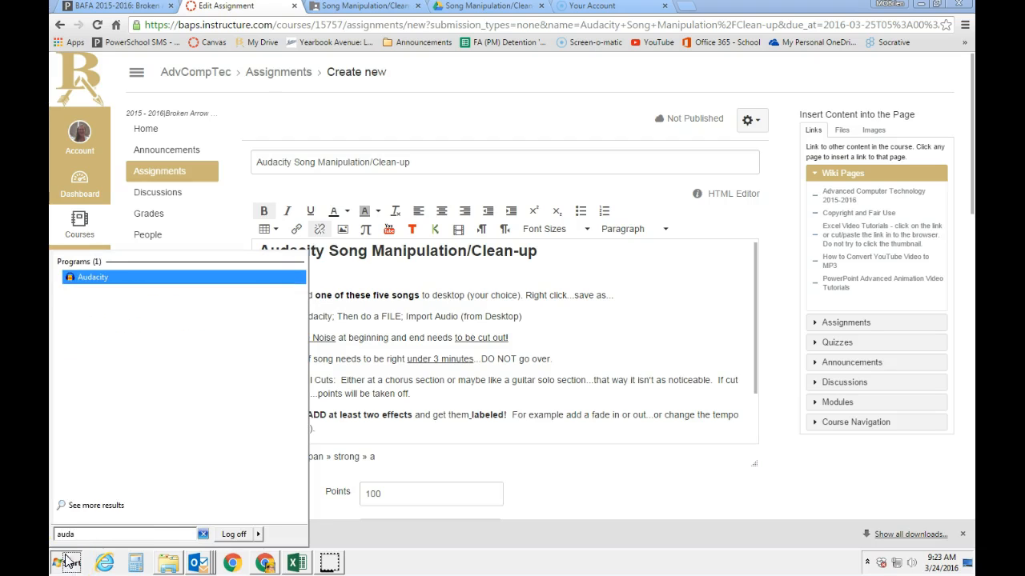
click(83, 280)
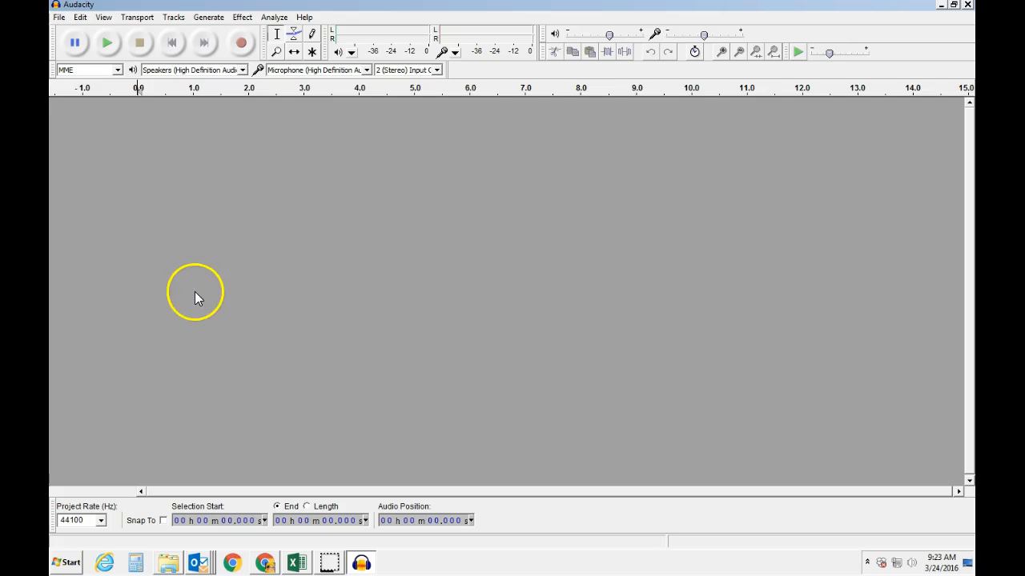
Import the audio file Rick Astley - Never Gonna Give You Up (Live 1987).mp3 from the Desktop
click(60, 17)
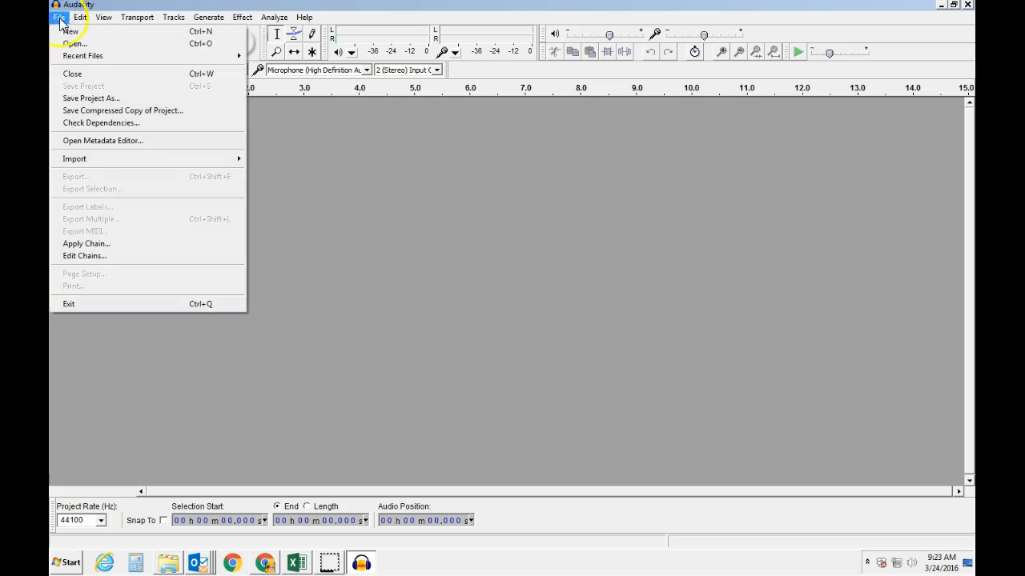
mouse_move(103, 164)
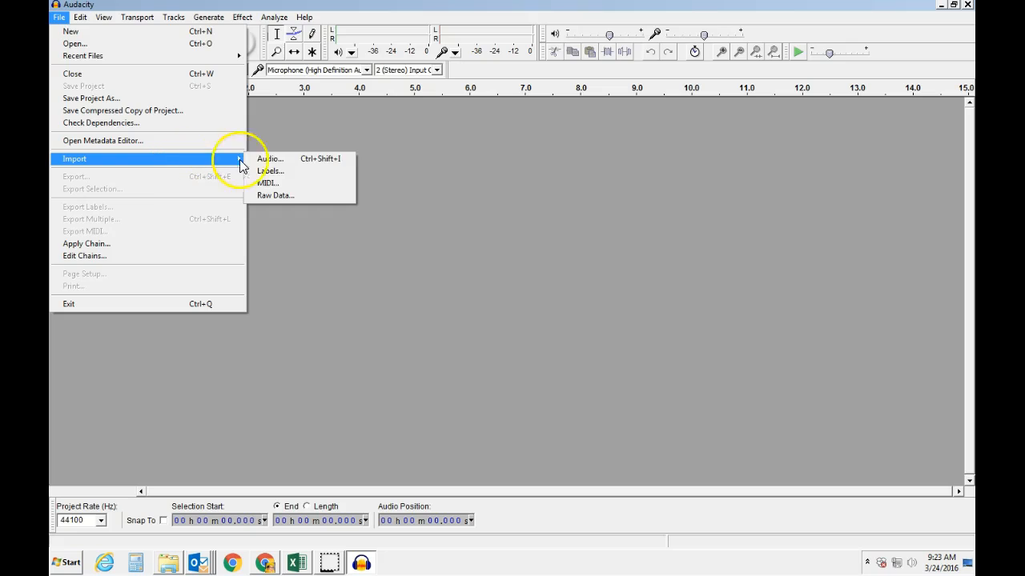
click(270, 158)
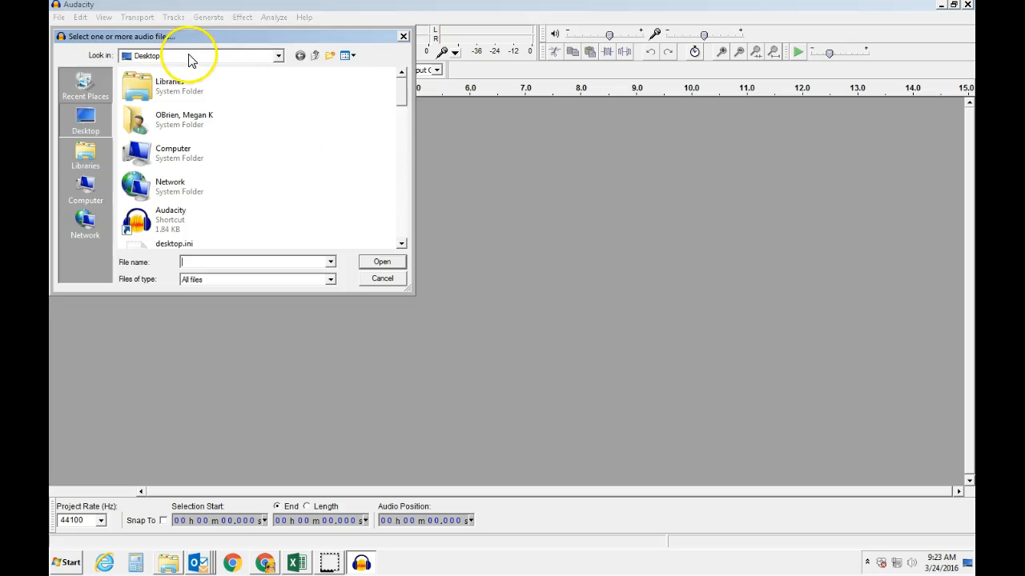
drag(400, 95, 403, 231)
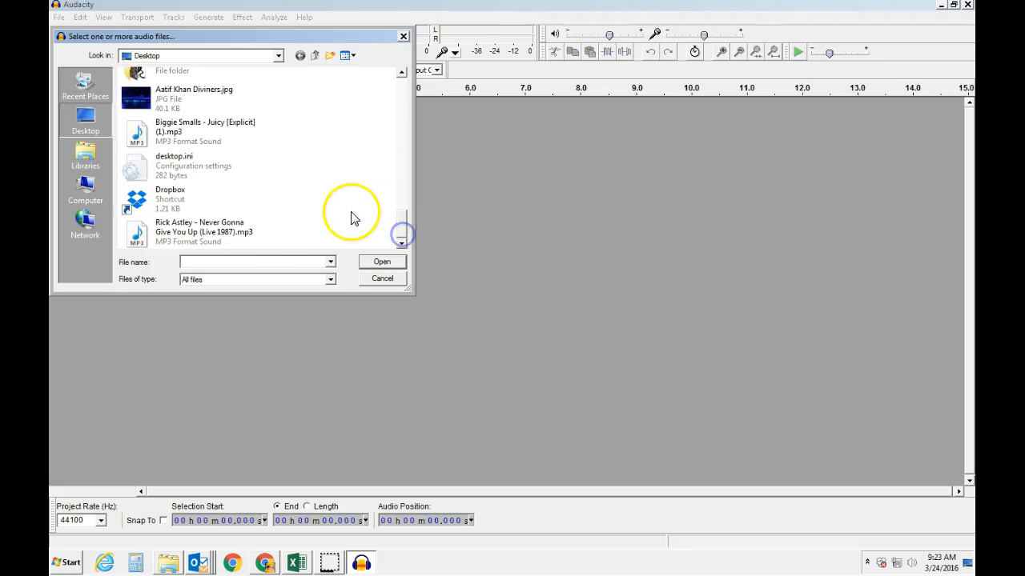
click(177, 232)
click(380, 262)
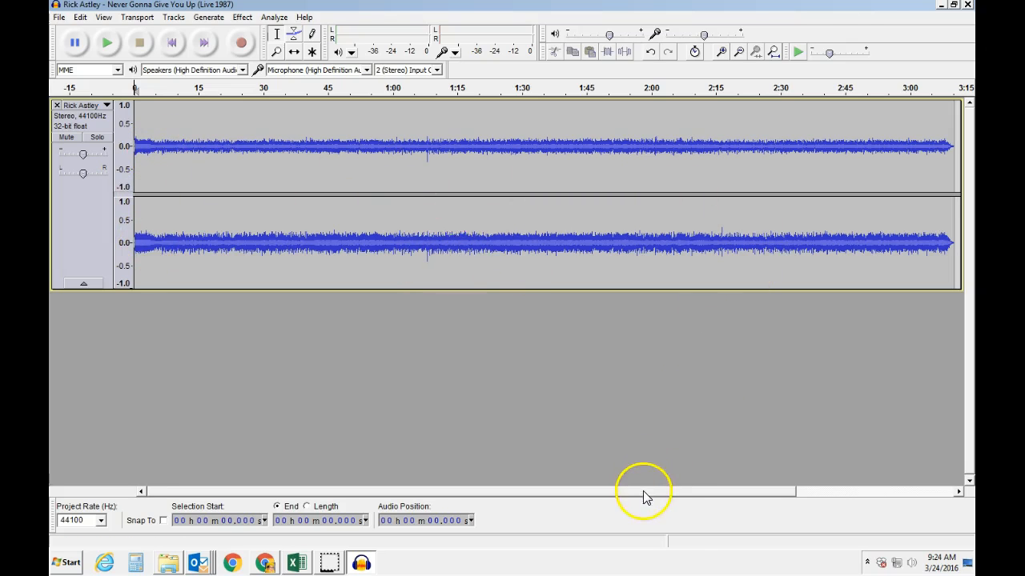
Examine where the imported track ends on the timeline and check the assignment's length and noise requirements in the browser
drag(646, 496, 693, 489)
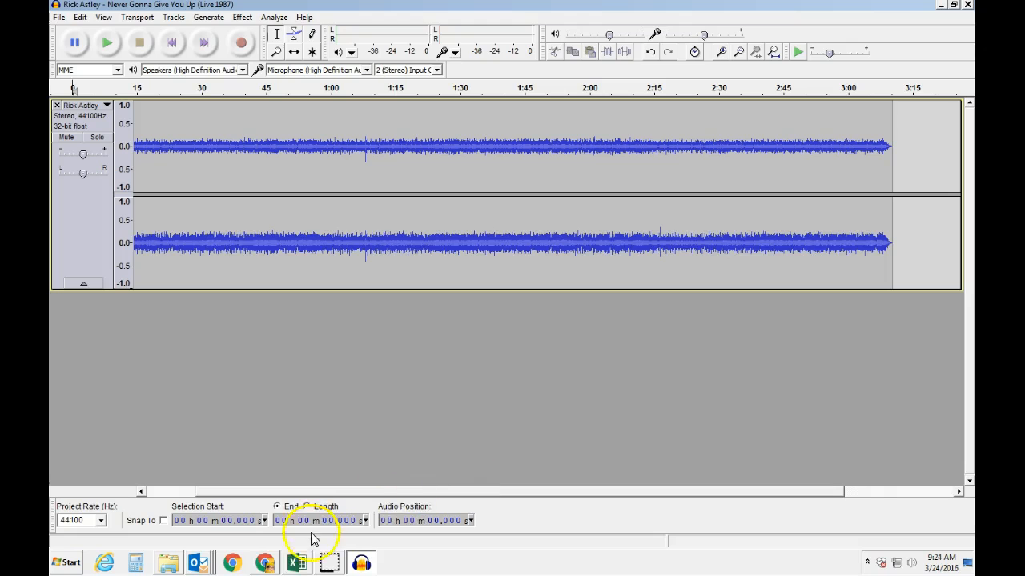
click(264, 563)
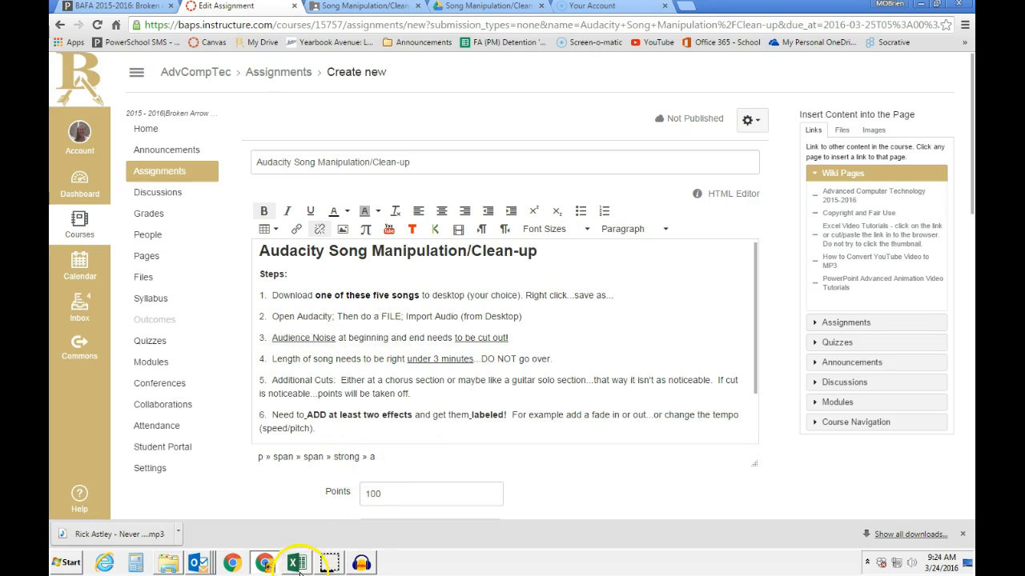
click(362, 564)
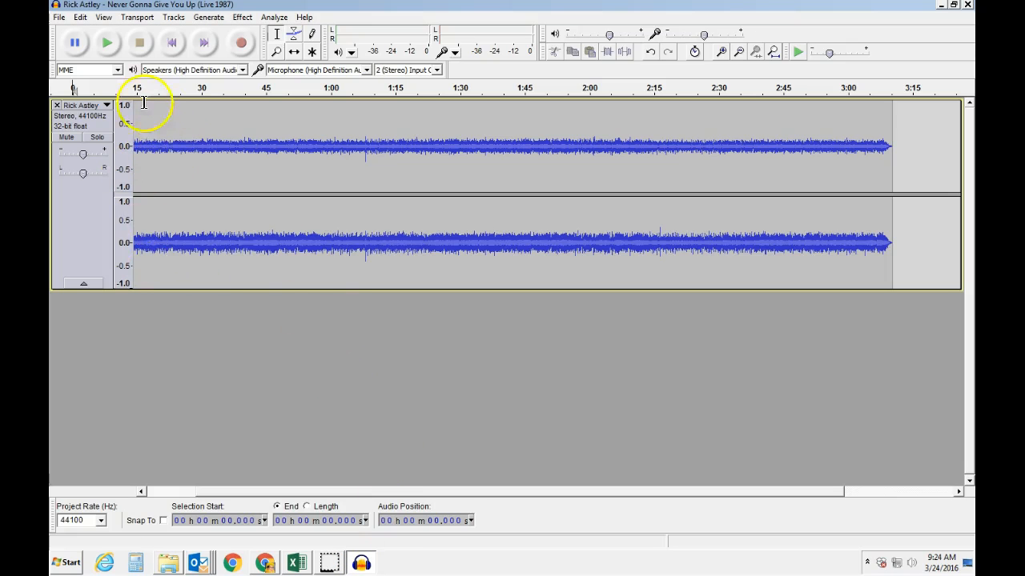
Play the opening of the track at normal and magnified timeline scale to locate where the audience noise ends
click(108, 45)
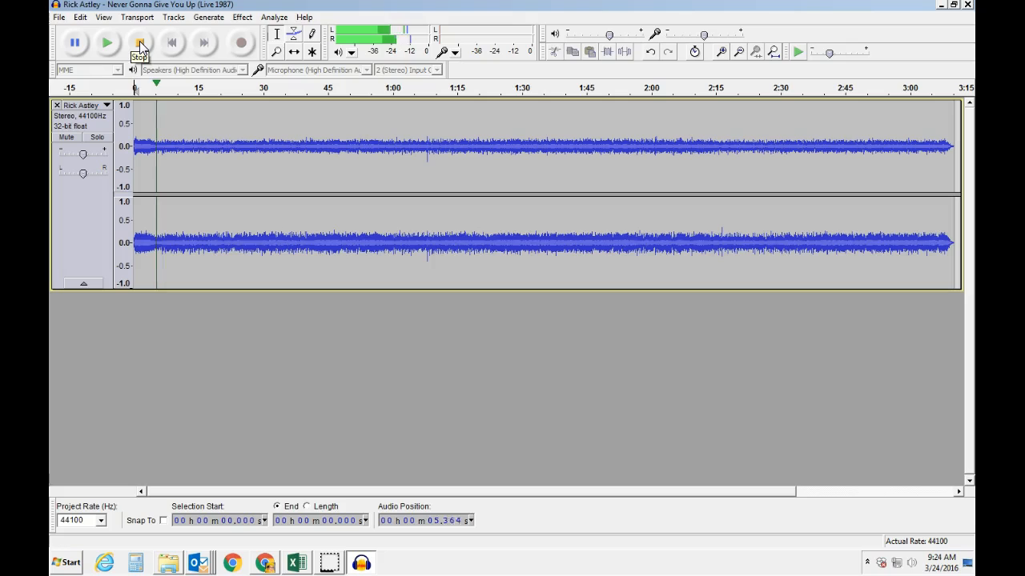
click(139, 44)
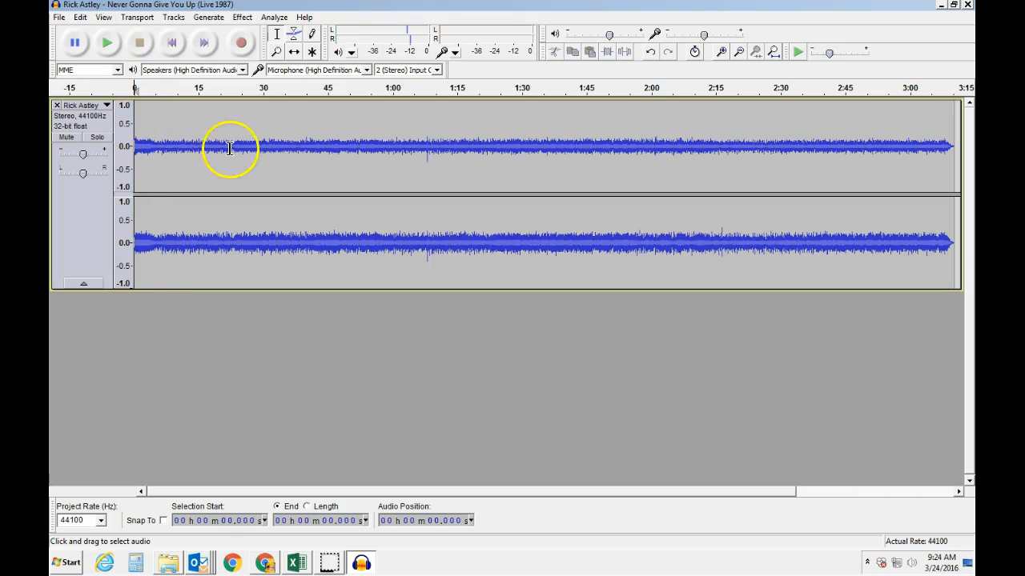
click(721, 52)
click(721, 53)
click(721, 53)
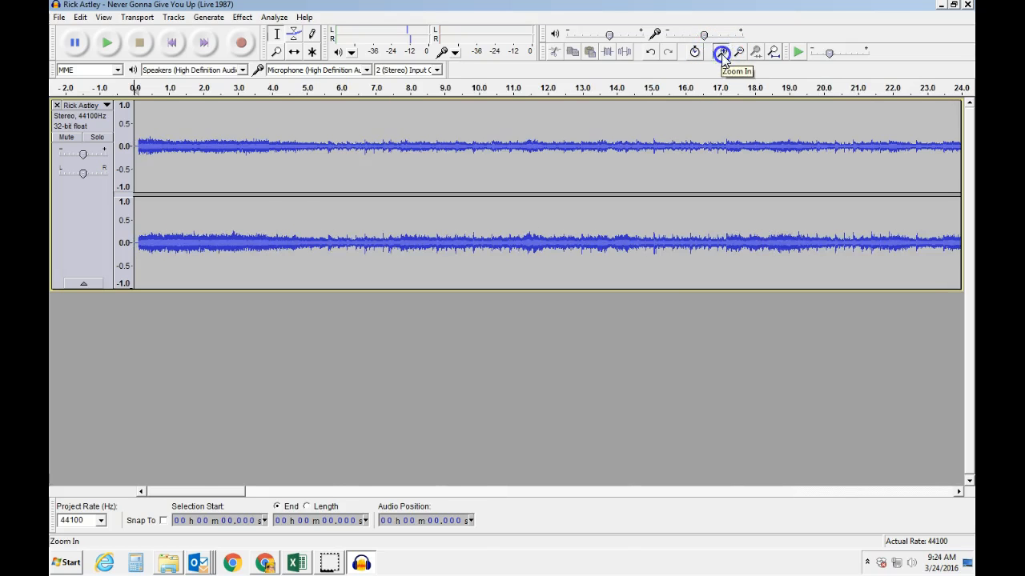
click(721, 53)
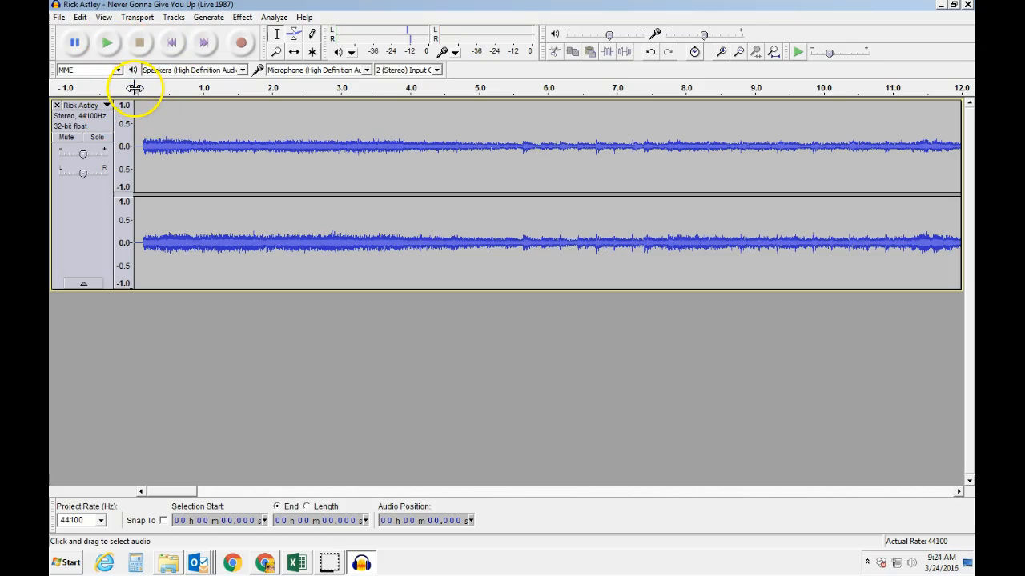
click(108, 43)
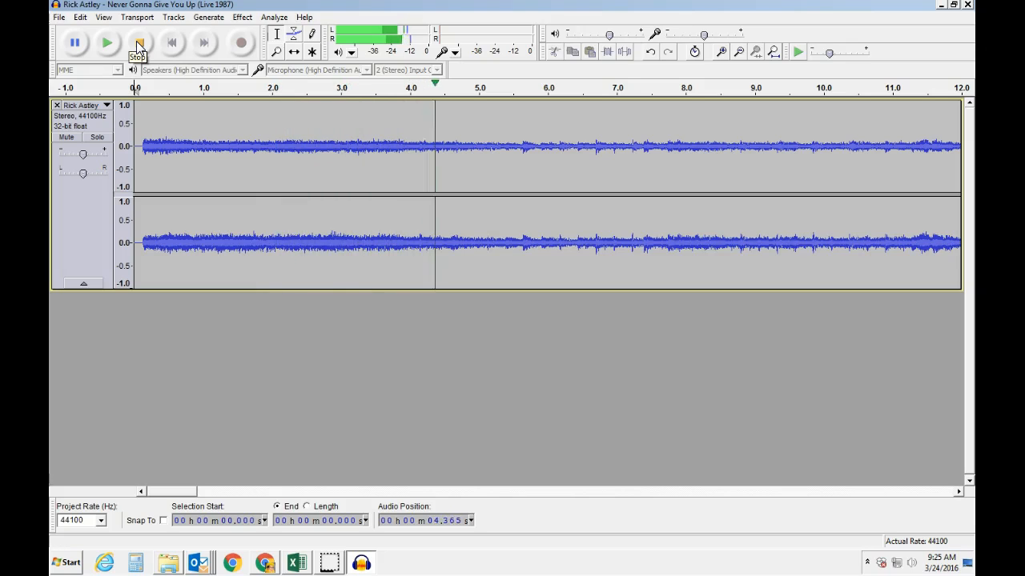
click(138, 44)
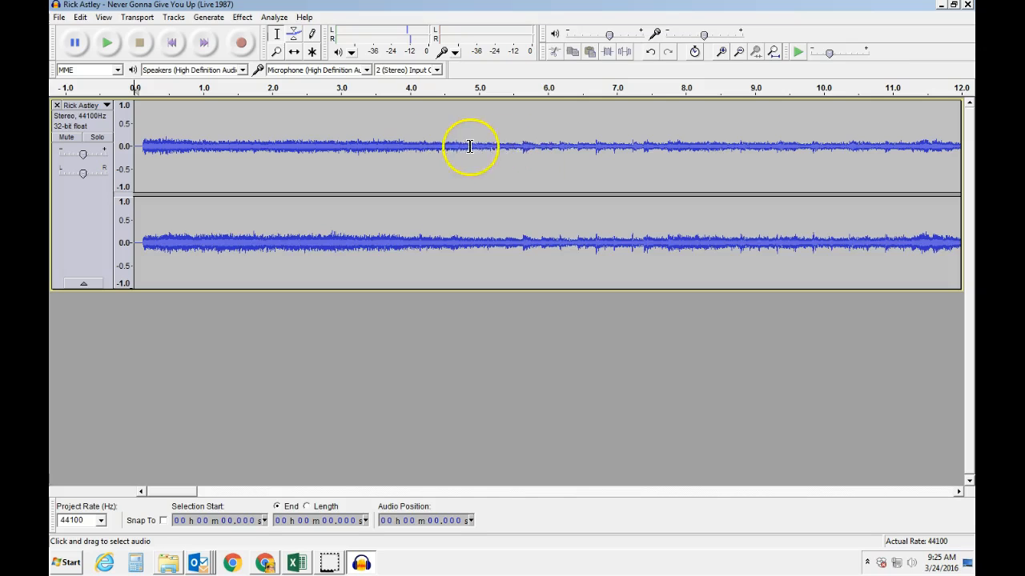
Delete the audience noise from the start of the track up to about 5.6 seconds
click(521, 147)
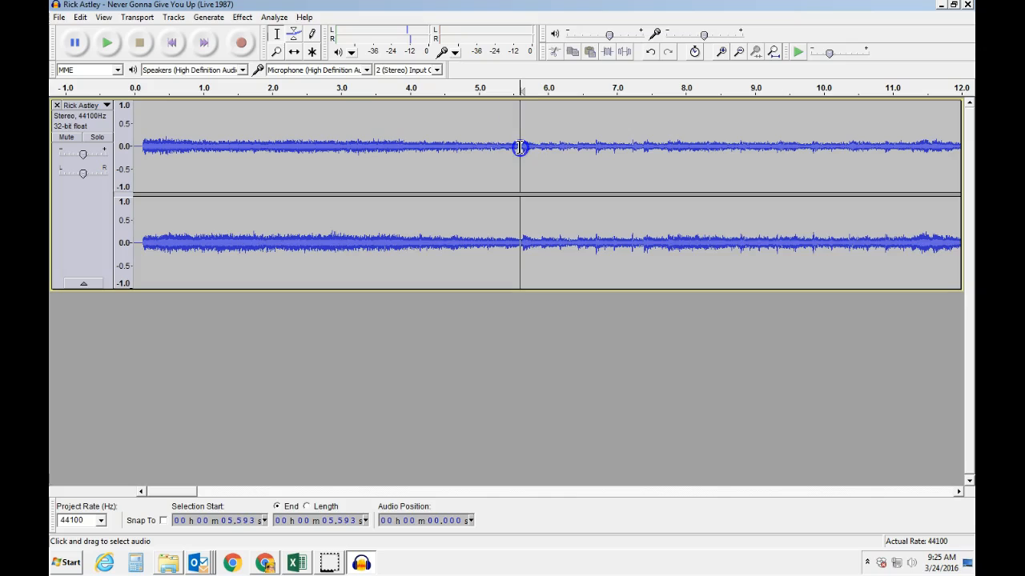
drag(520, 148, 117, 159)
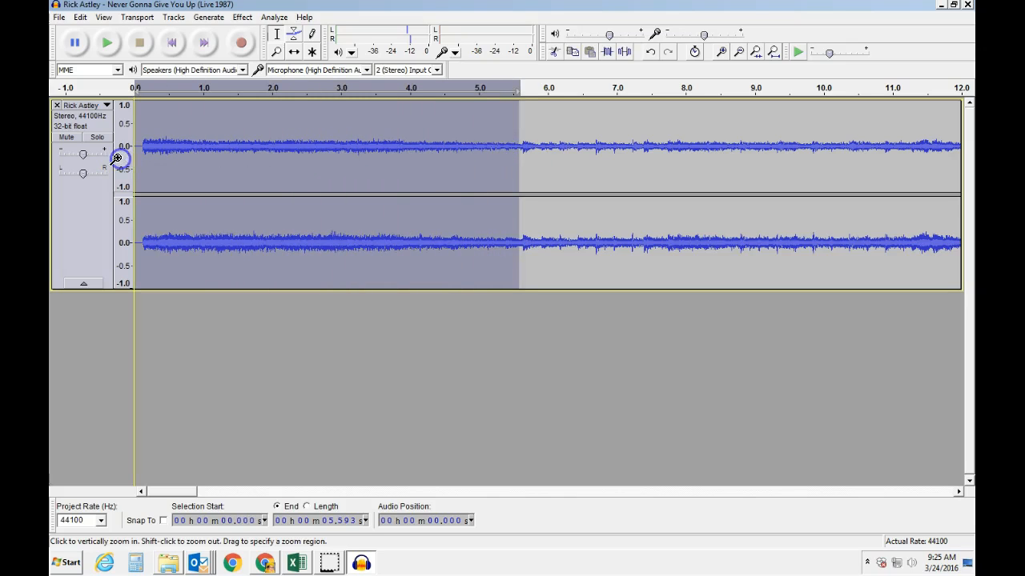
key(Delete)
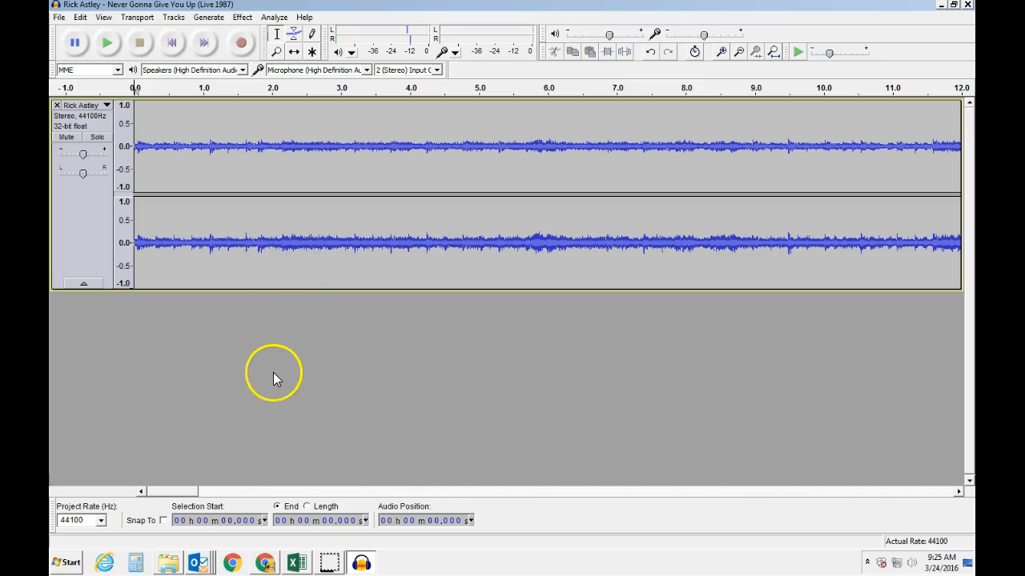
Review the remaining assignment instructions in the browser and switch back to Audacity
mouse_move(180, 494)
mouse_down()
mouse_move(931, 487)
mouse_move(165, 484)
mouse_up()
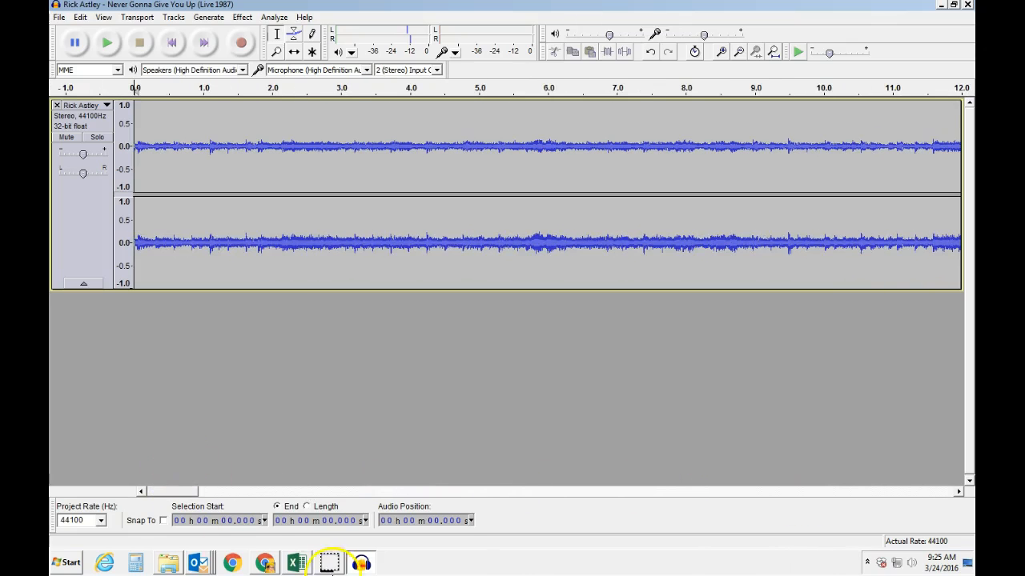
click(265, 563)
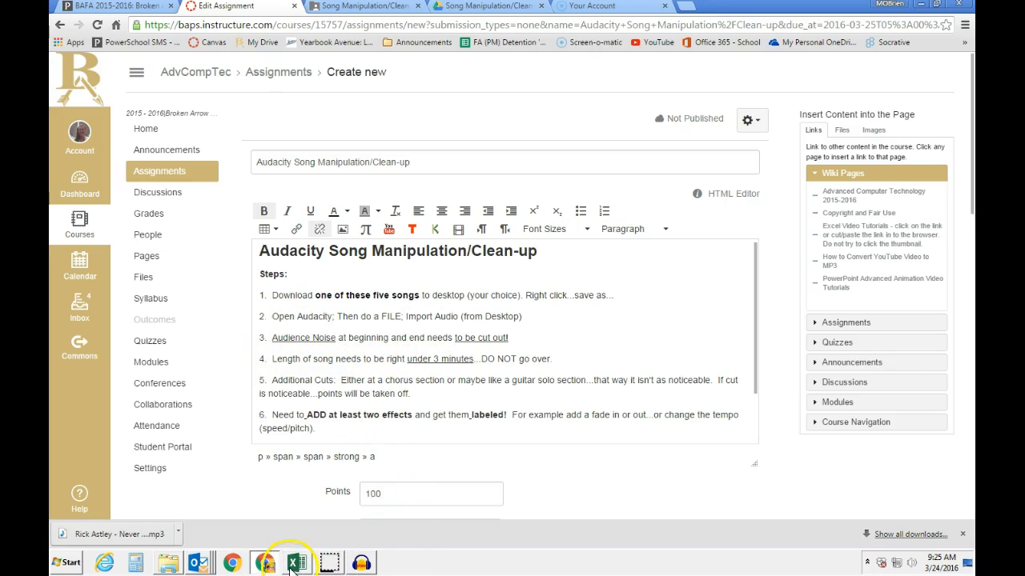
click(357, 563)
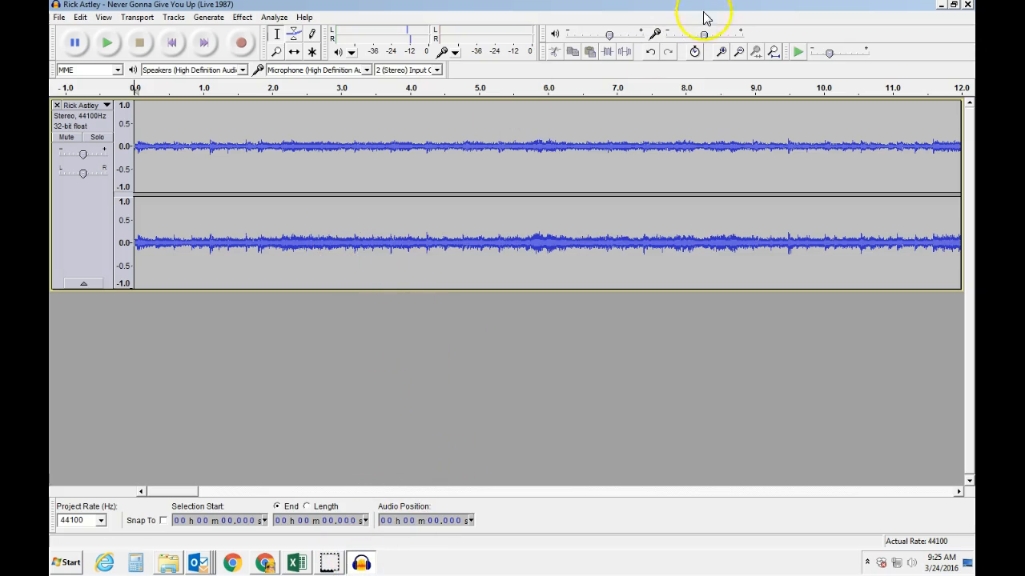
Show the whole trimmed track on the timeline to check where it ends
click(738, 51)
click(739, 51)
click(739, 52)
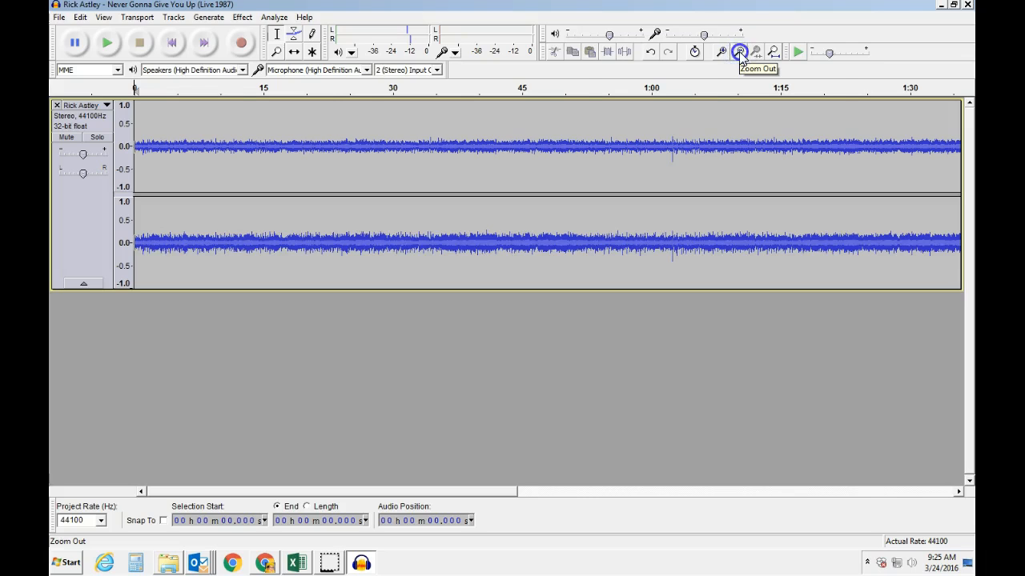
click(738, 51)
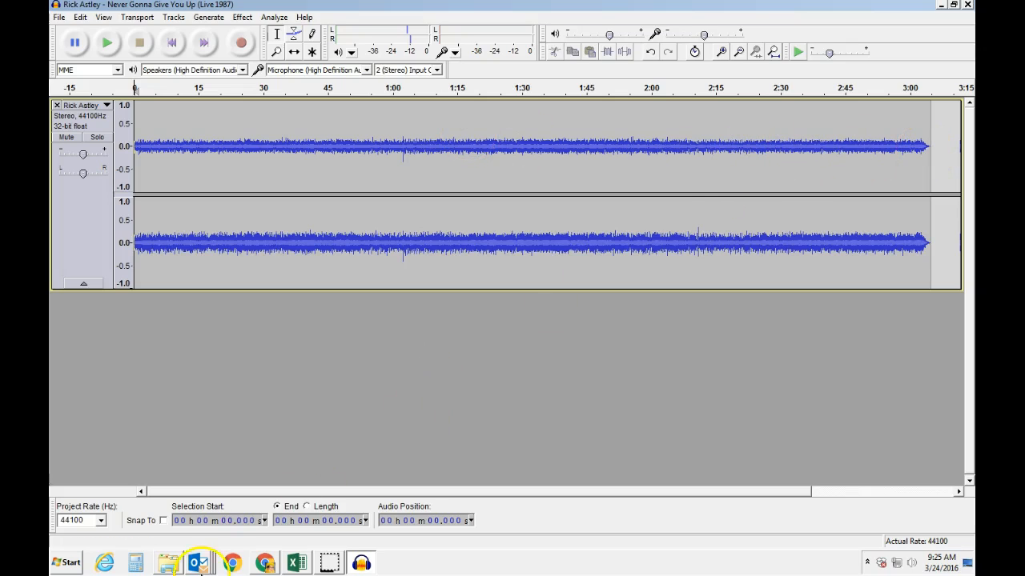
Review the assignment's rules on length, additional cuts, labeled effects and the envelope tool in the browser, and return to Audacity
click(264, 562)
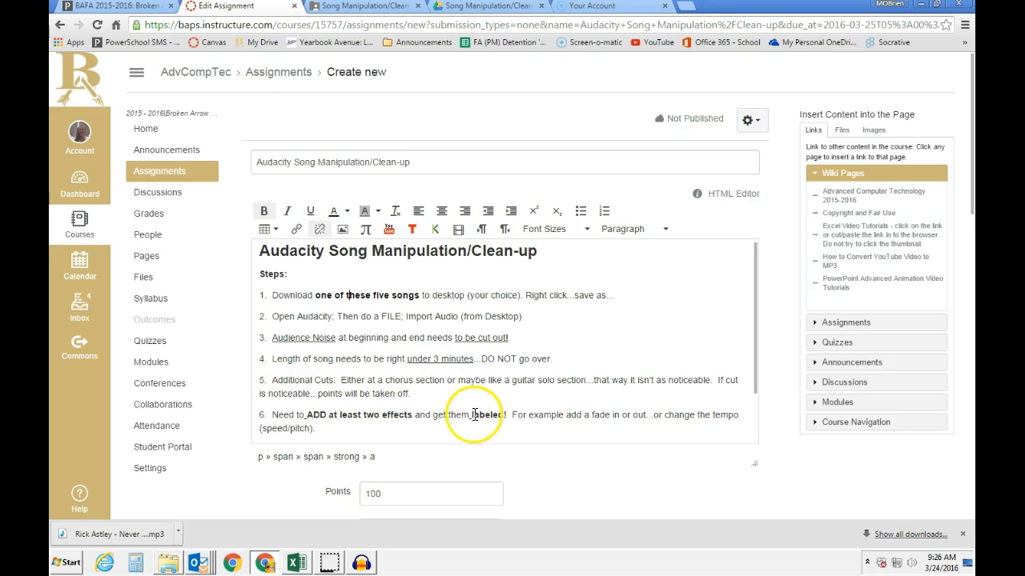
drag(757, 362, 759, 420)
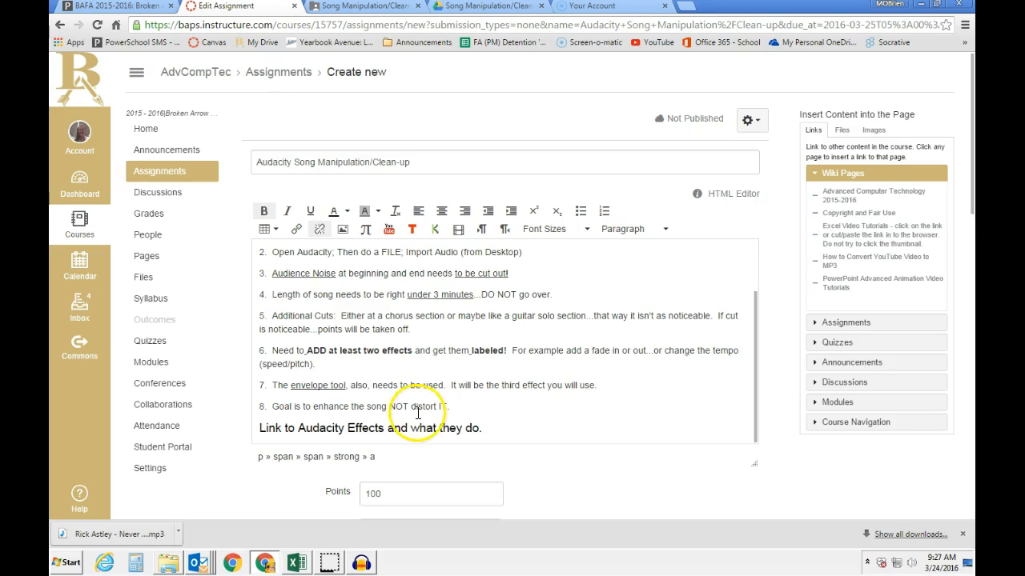
click(362, 563)
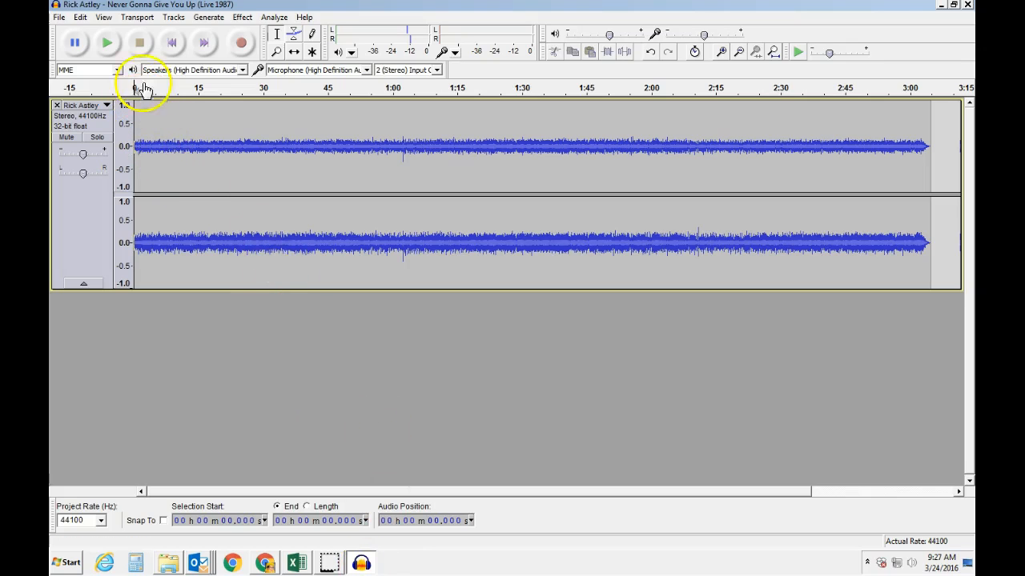
Play the first 11 seconds or so of the track to judge how long the opening fade should be
click(109, 46)
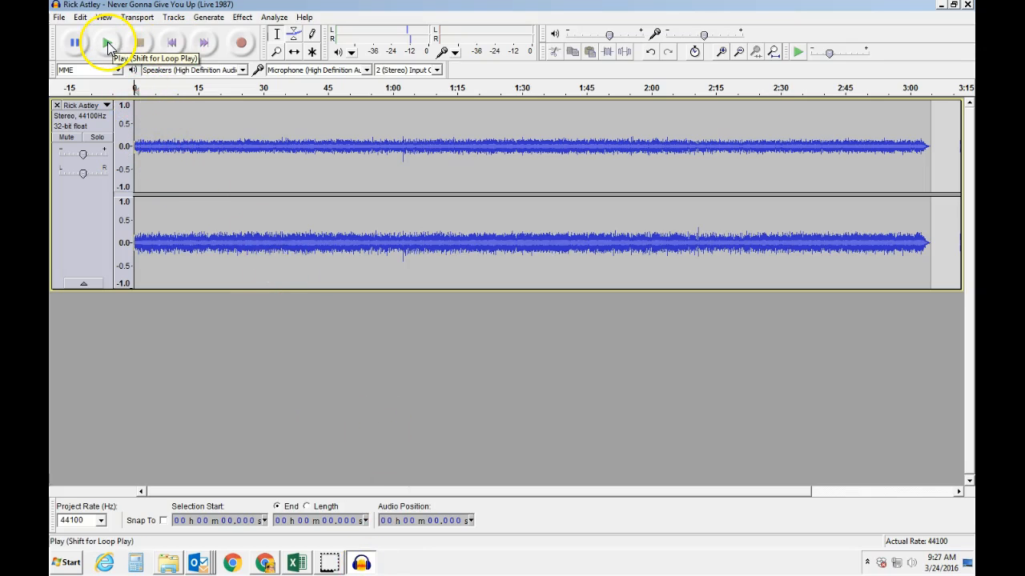
click(109, 47)
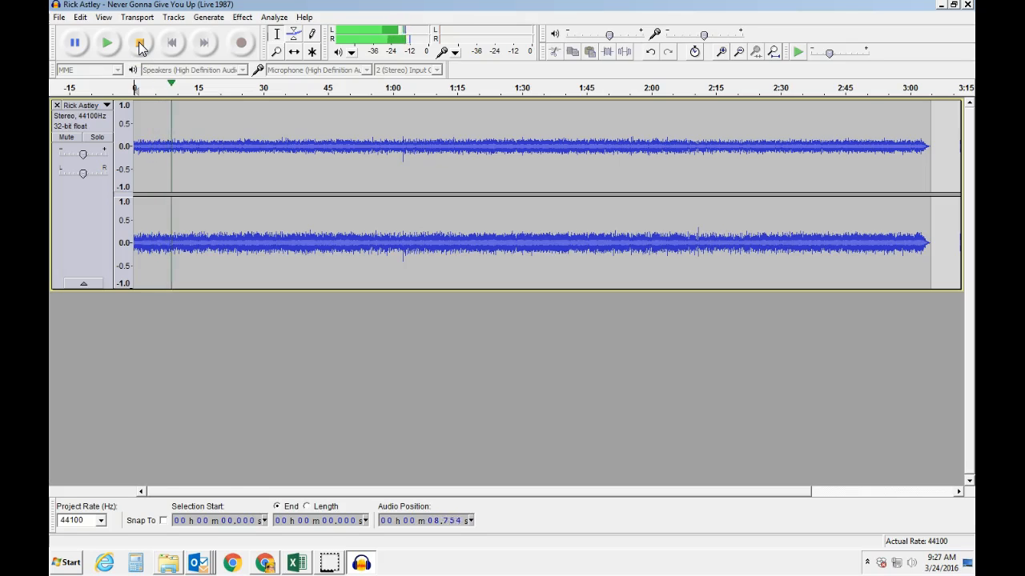
click(139, 42)
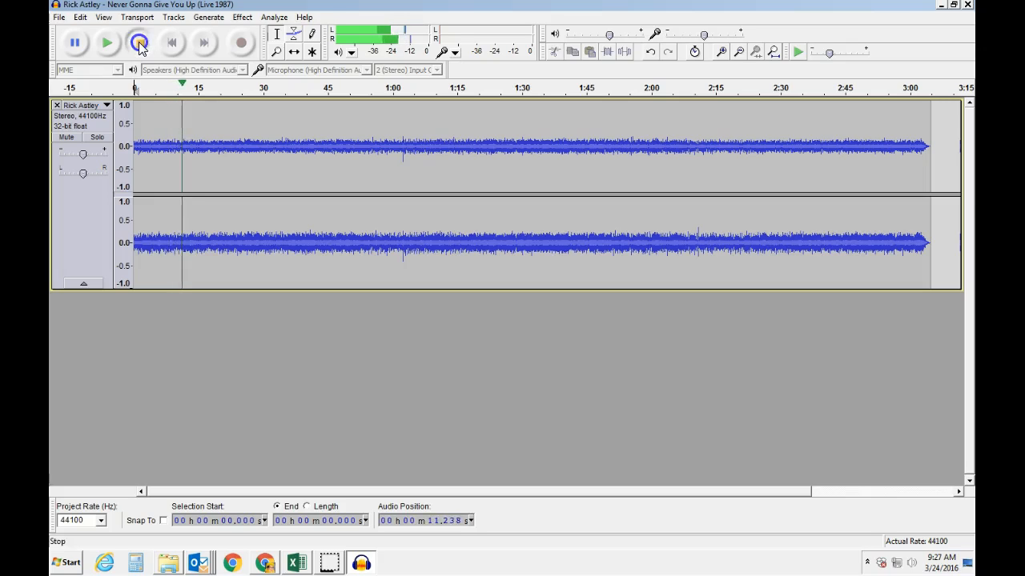
Apply a Fade In effect to the opening of the track, from the start to about 11.8 seconds
click(184, 146)
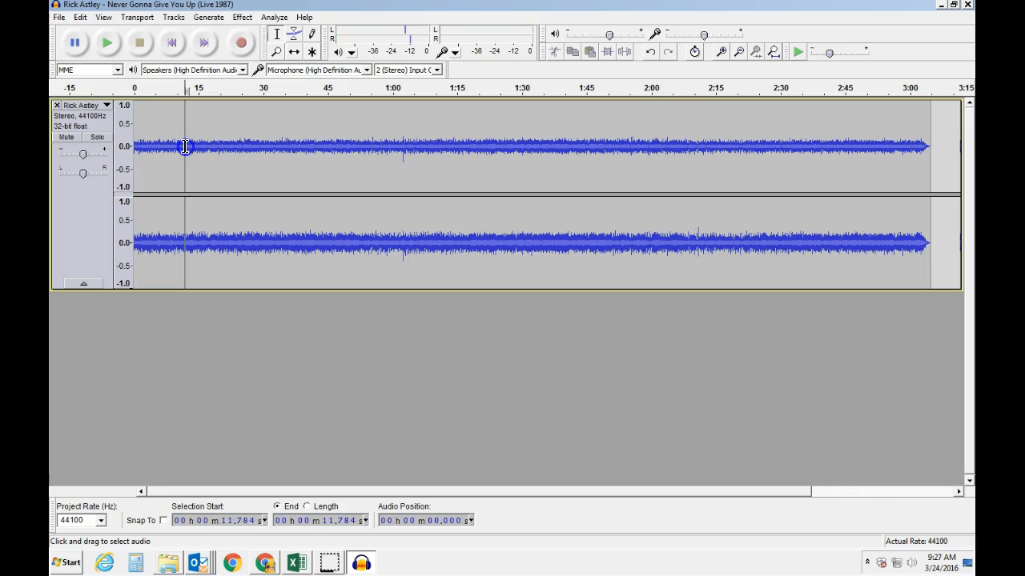
drag(184, 146, 132, 146)
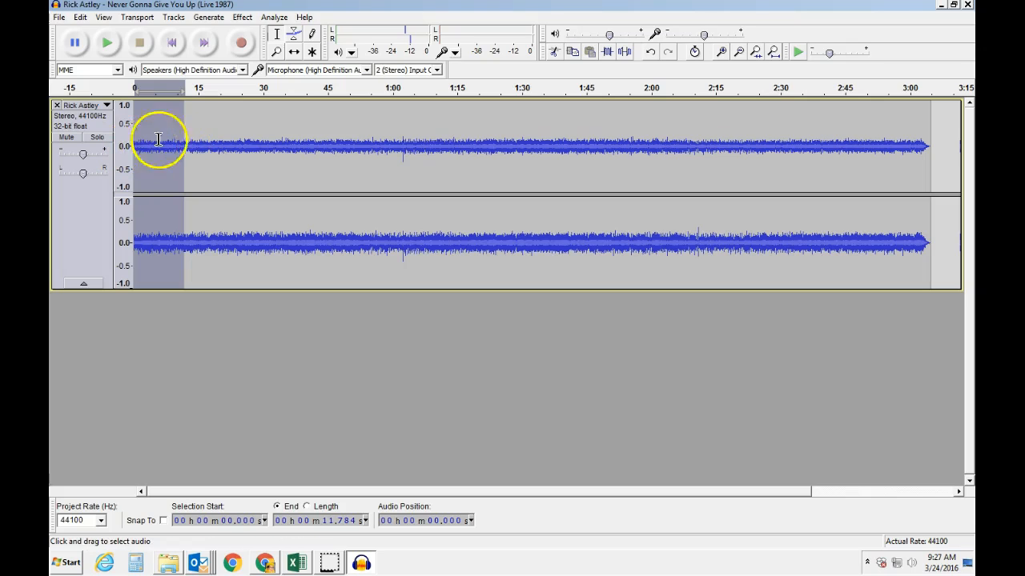
click(241, 18)
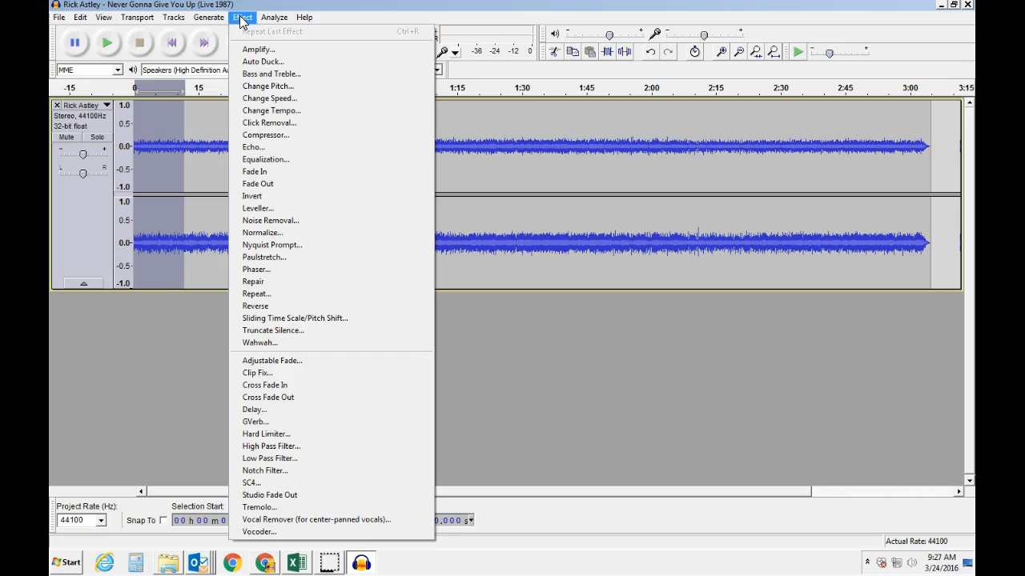
click(244, 171)
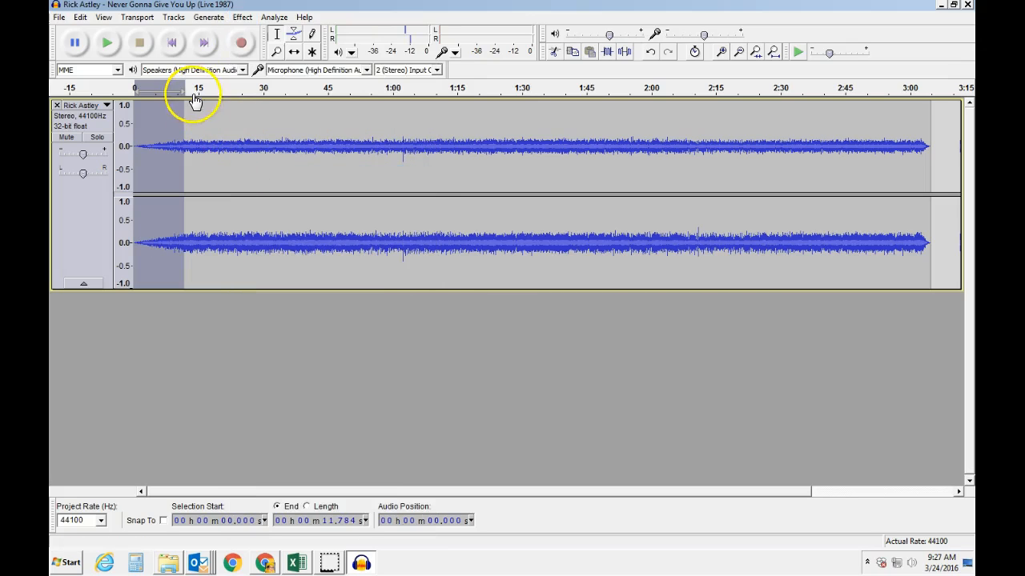
Play the faded opening from the start of the track to check how it sounds
click(172, 46)
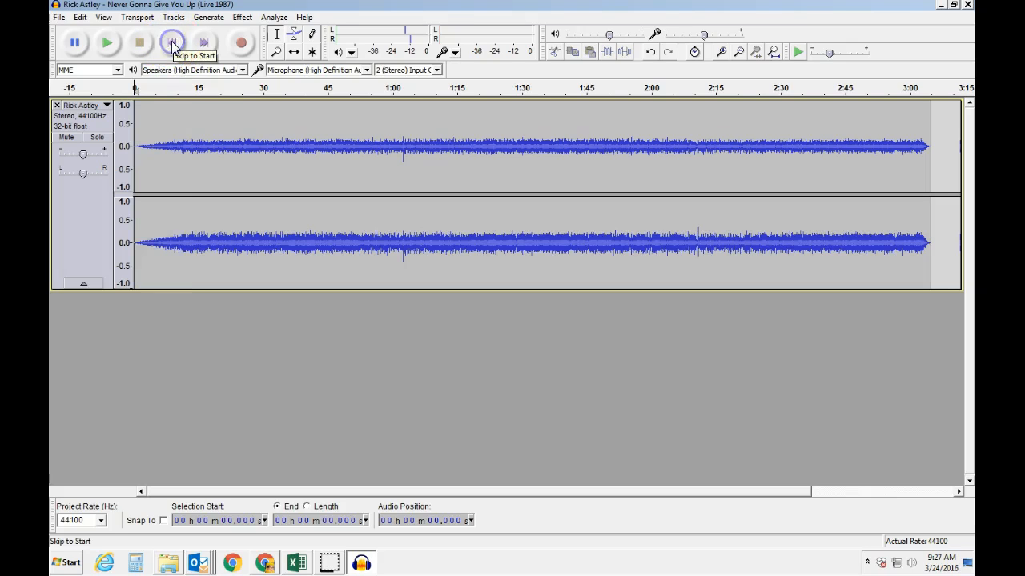
click(105, 44)
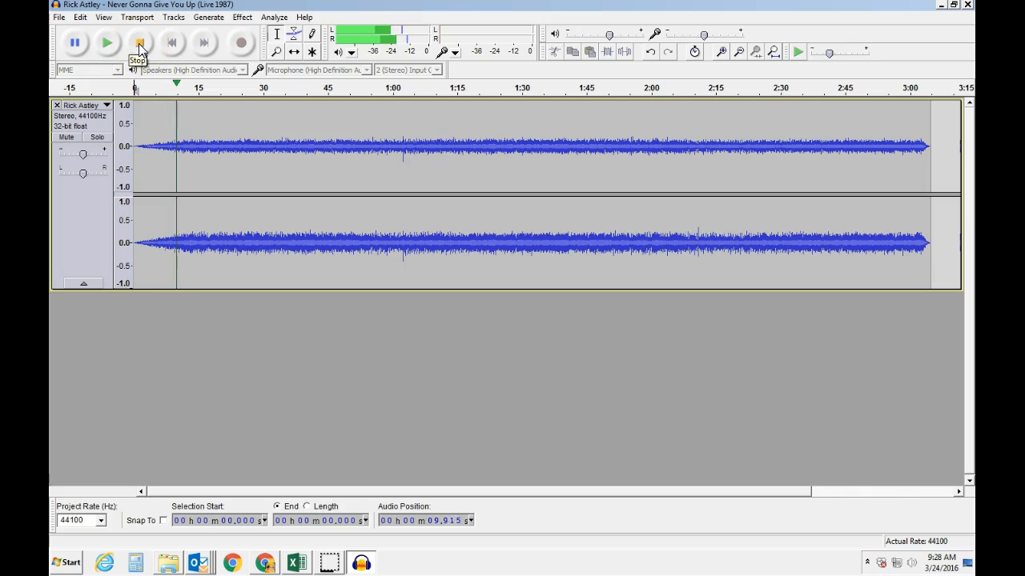
click(139, 43)
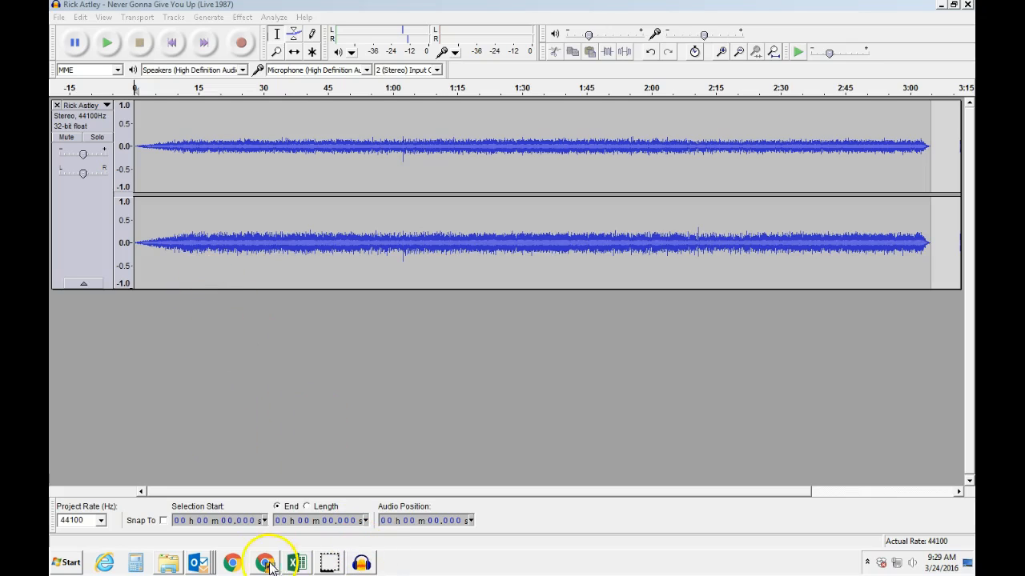
Look through the available effects, including Fade Out, Change Speed and Change Tempo, without applying any
click(361, 564)
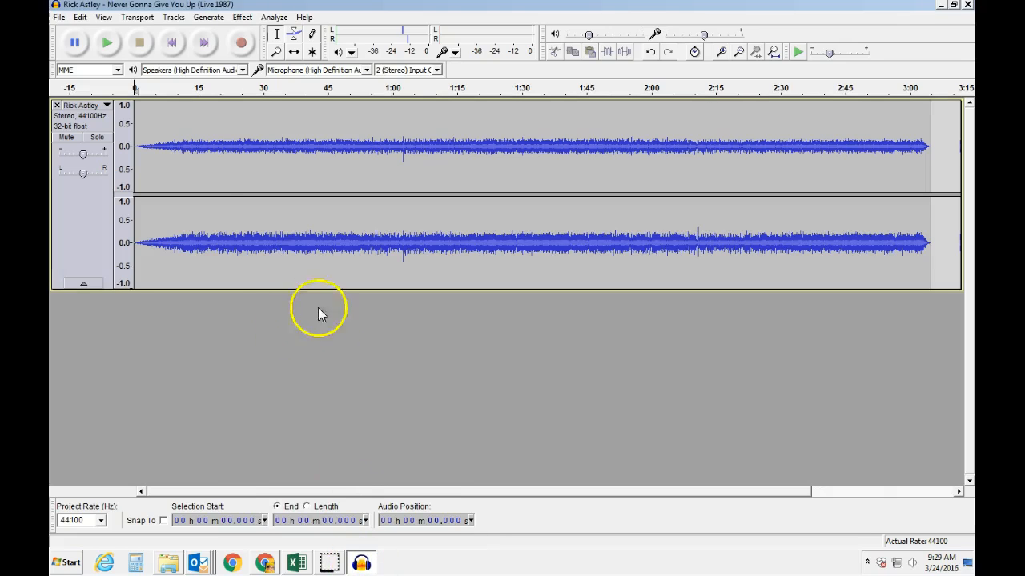
click(242, 19)
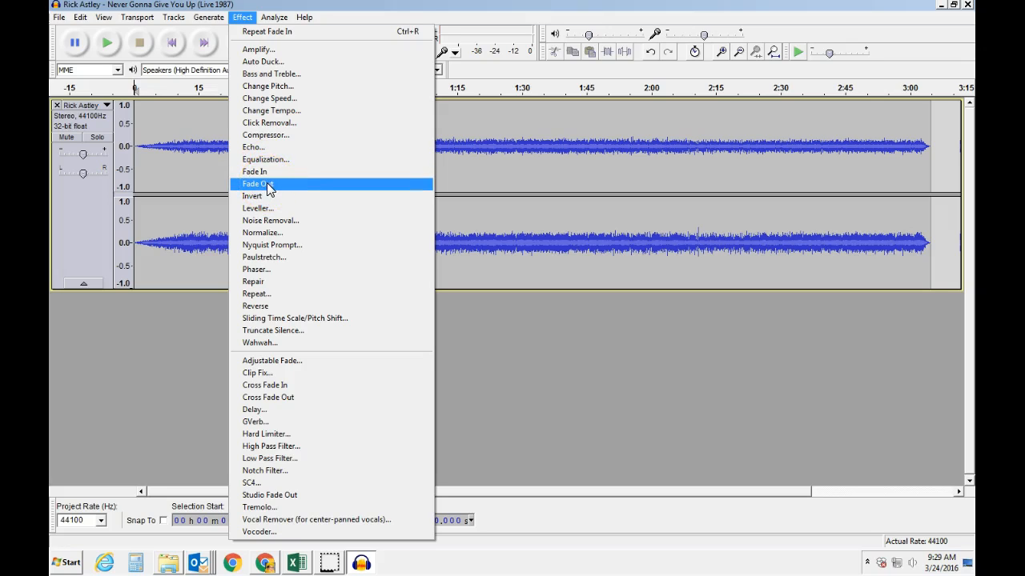
click(269, 100)
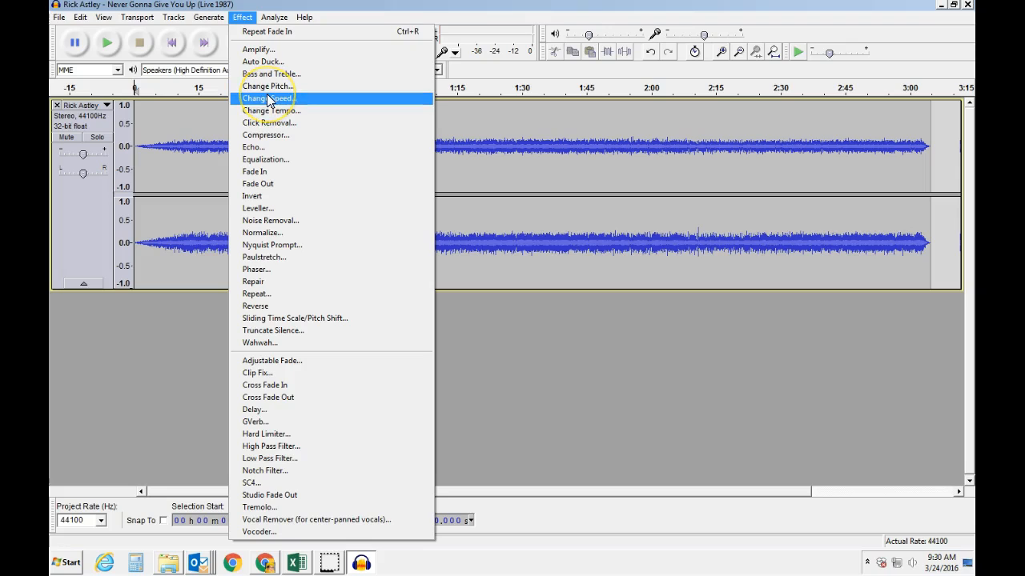
click(270, 112)
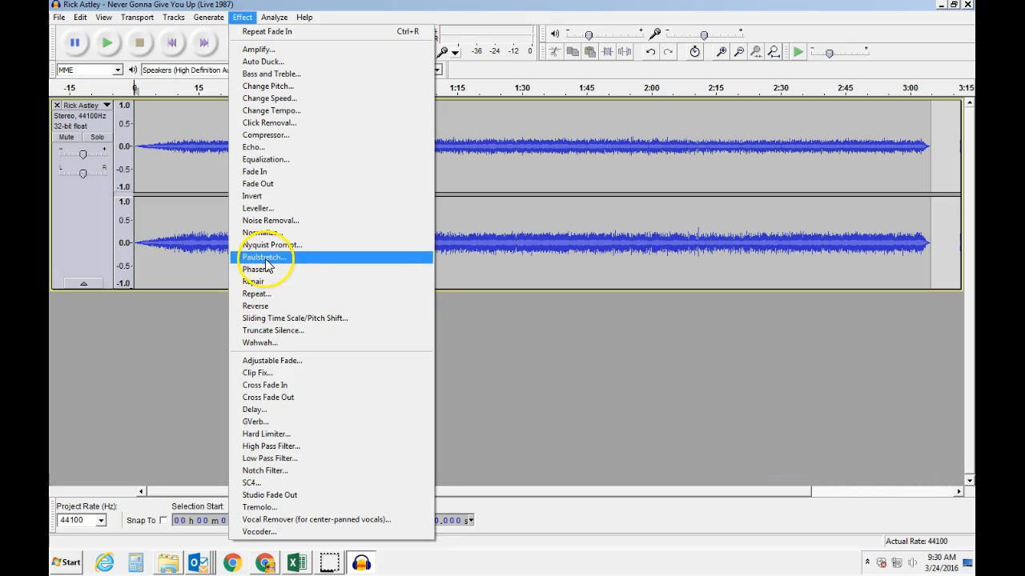
click(173, 339)
Switch to the browser and open the assignment's link to Audacity effects and what they do in a new tab
click(264, 562)
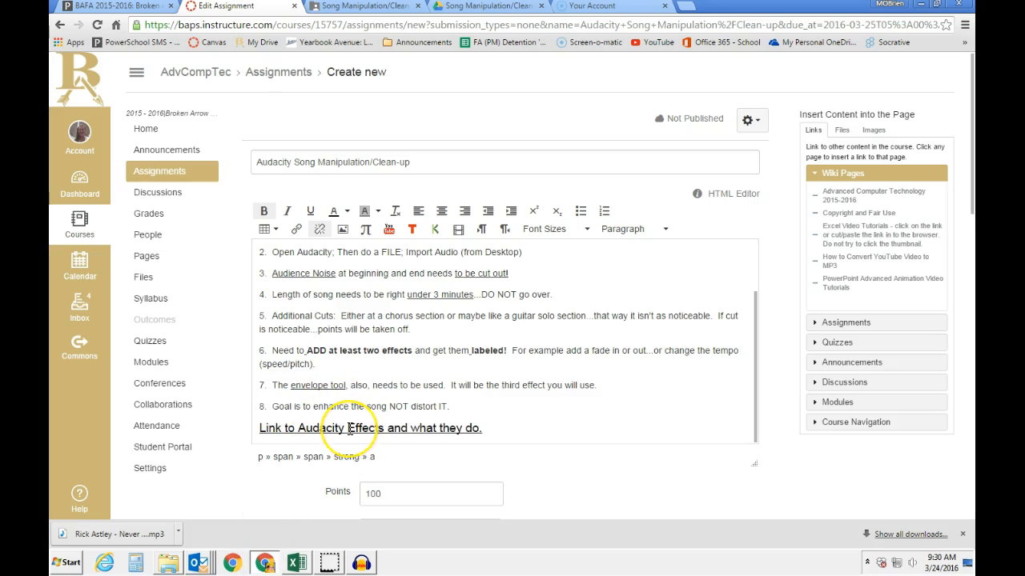
right_click(350, 429)
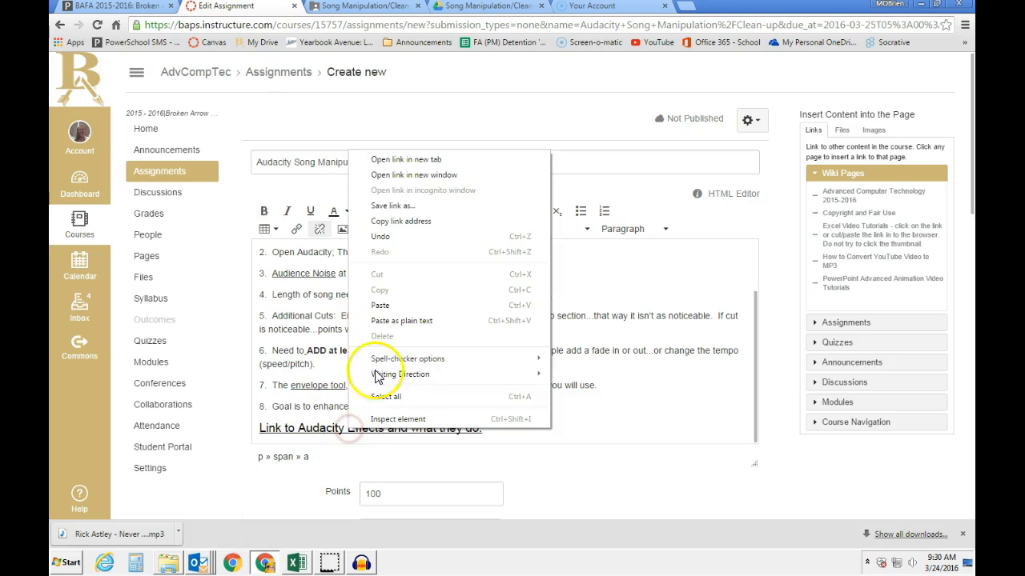
click(382, 160)
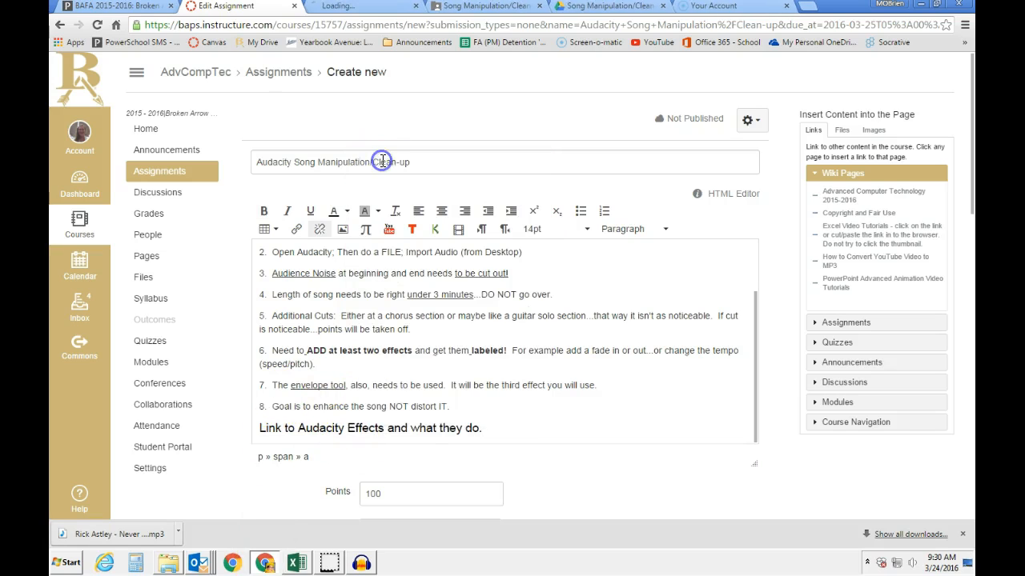
click(360, 10)
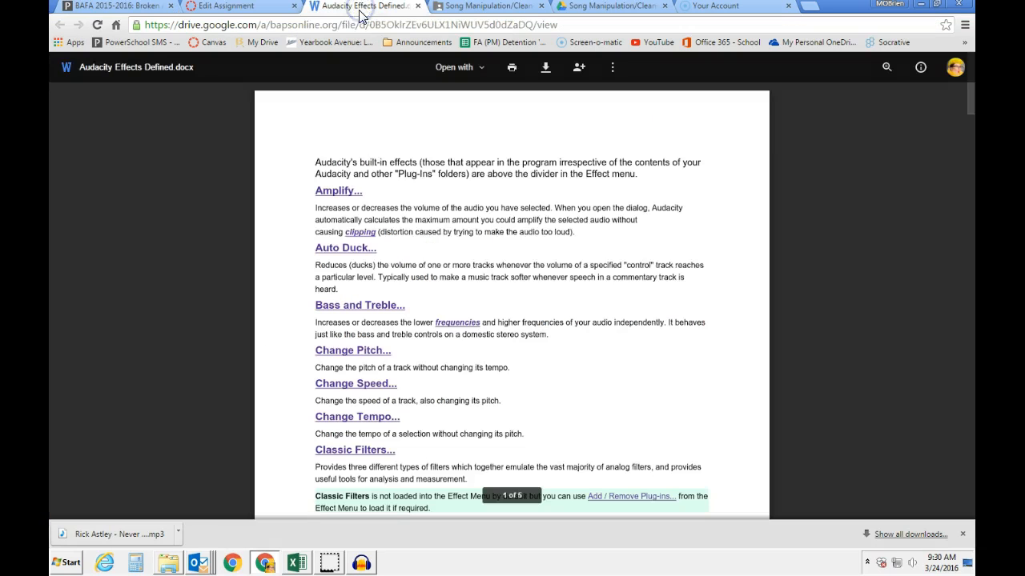
Read through the effect definitions in Audacity Effects Defined.docx, from Amplify to the Nyquist effects
scroll(546, 235, down, 1)
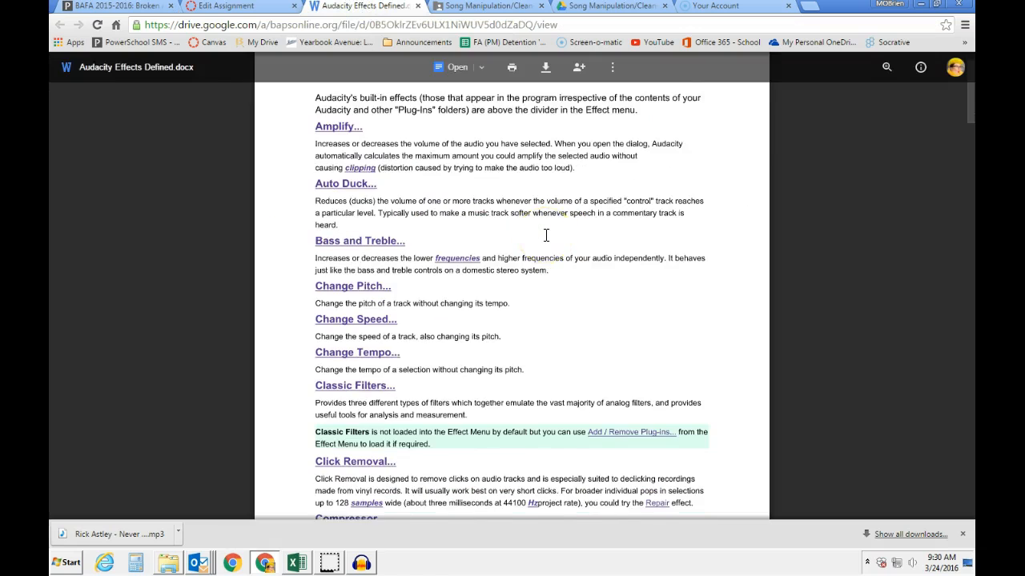
scroll(546, 235, down, 1)
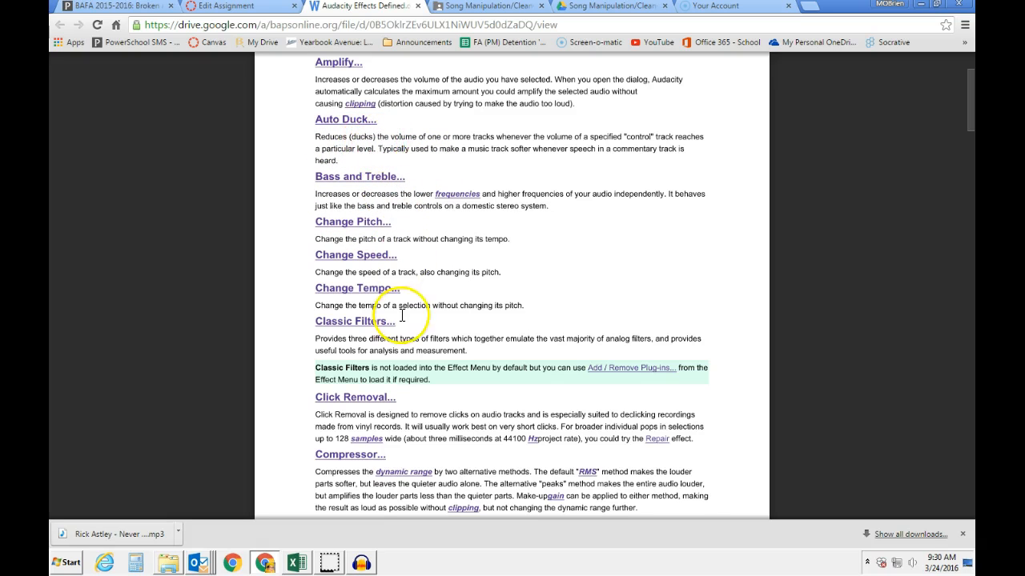
scroll(485, 389, down, 6)
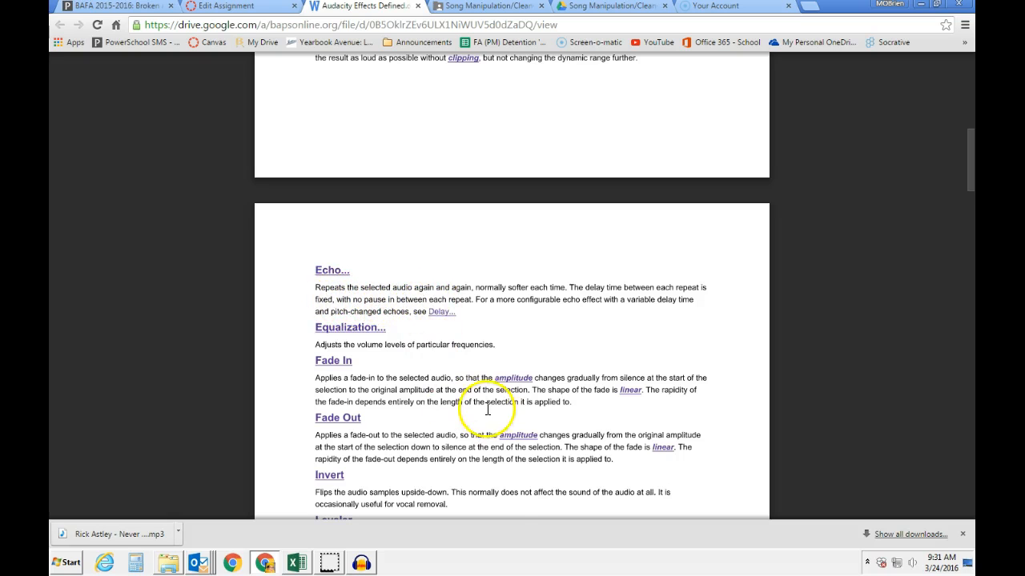
scroll(486, 397, down, 1)
scroll(488, 398, down, 2)
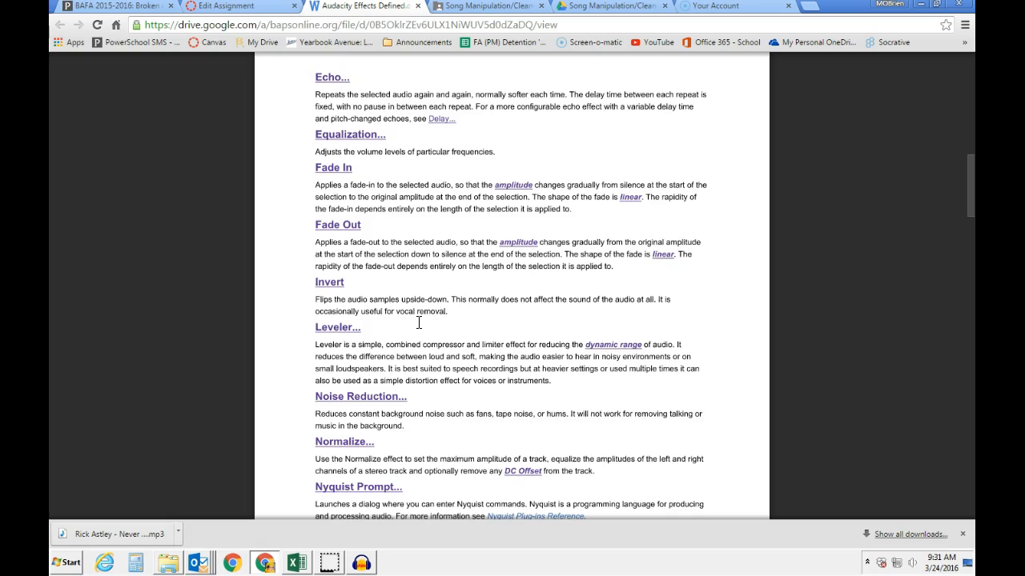
scroll(424, 348, down, 3)
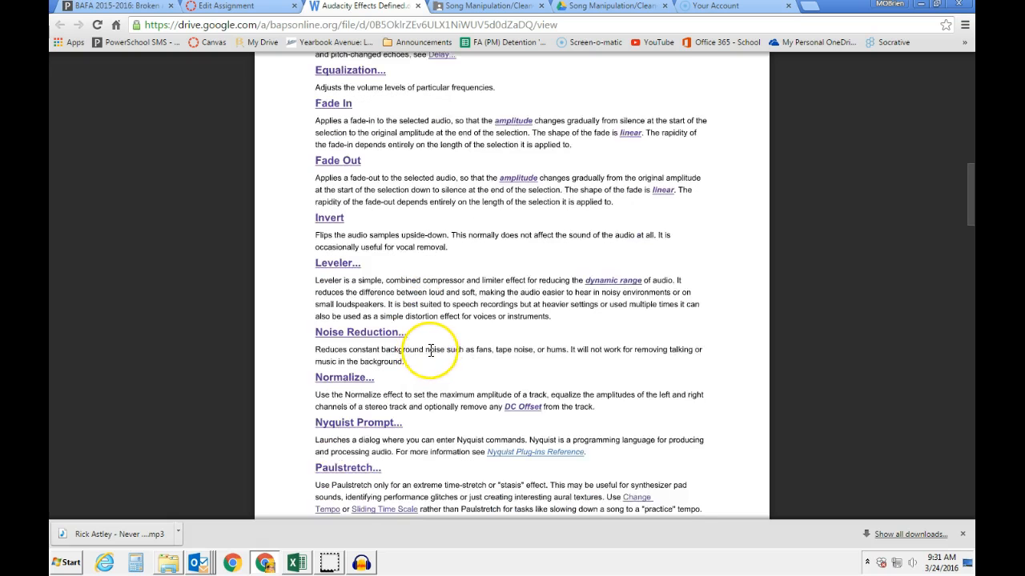
scroll(431, 350, down, 9)
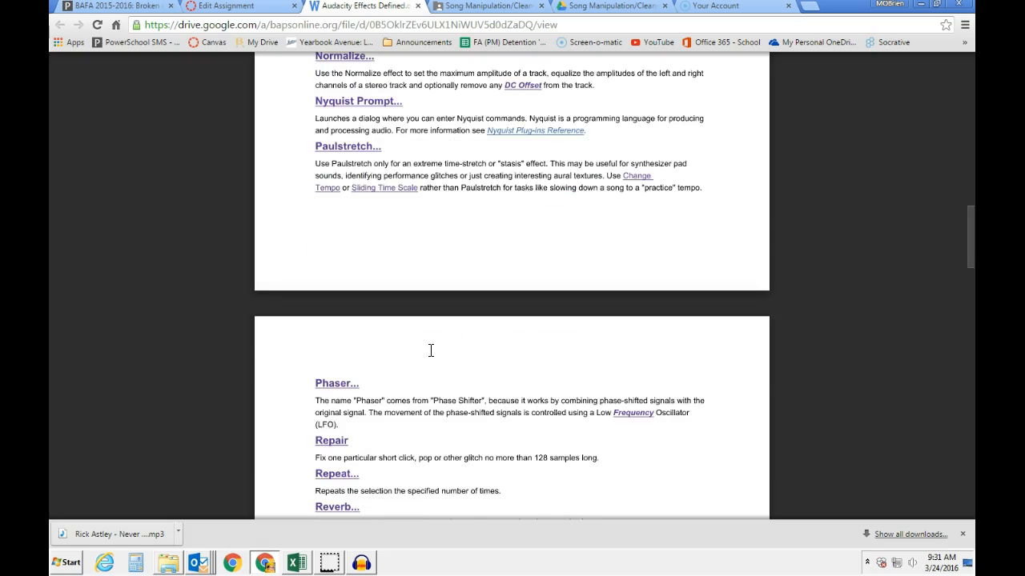
scroll(431, 350, down, 1)
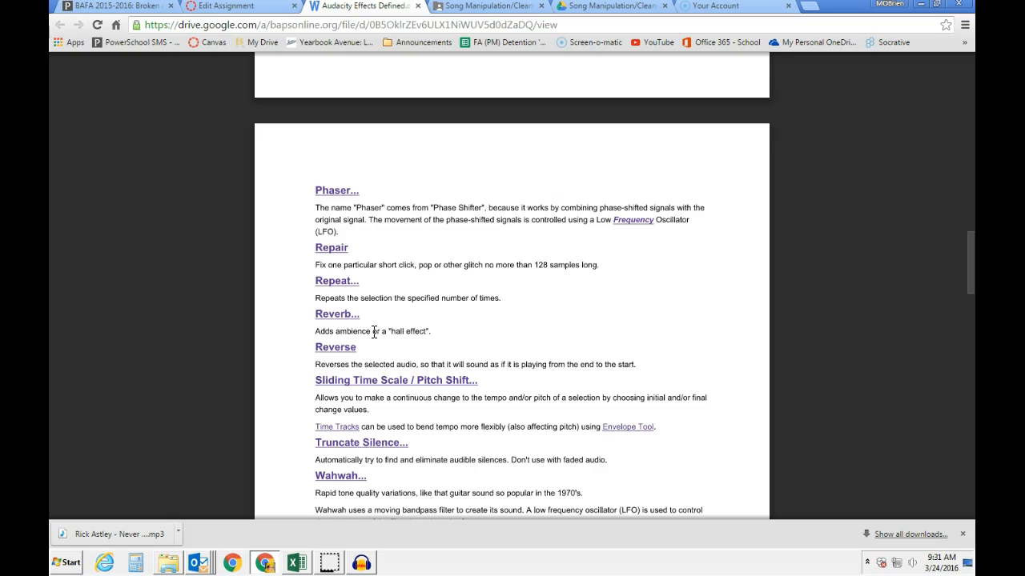
scroll(373, 333, down, 1)
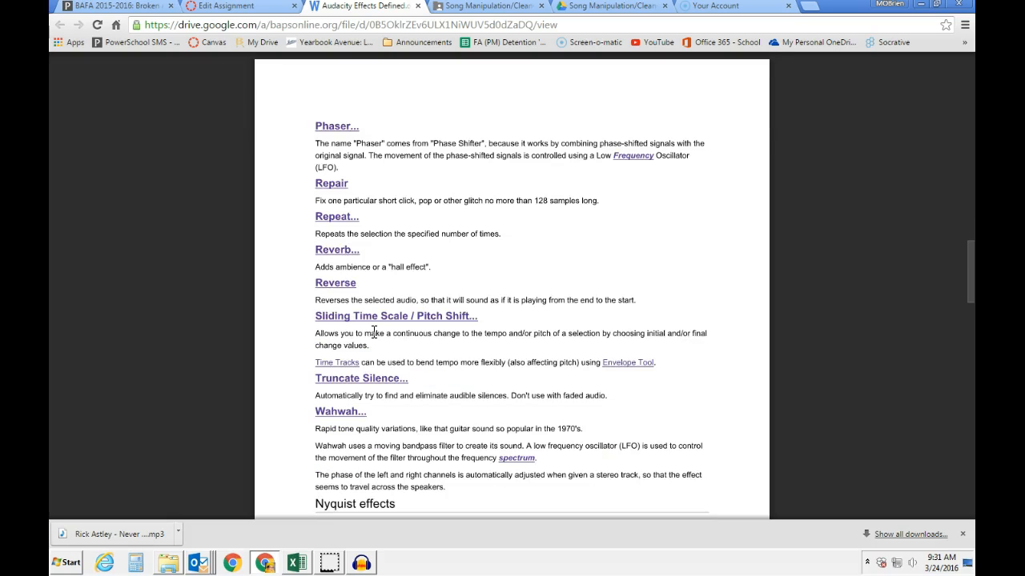
scroll(373, 332, down, 1)
scroll(373, 332, up, 4)
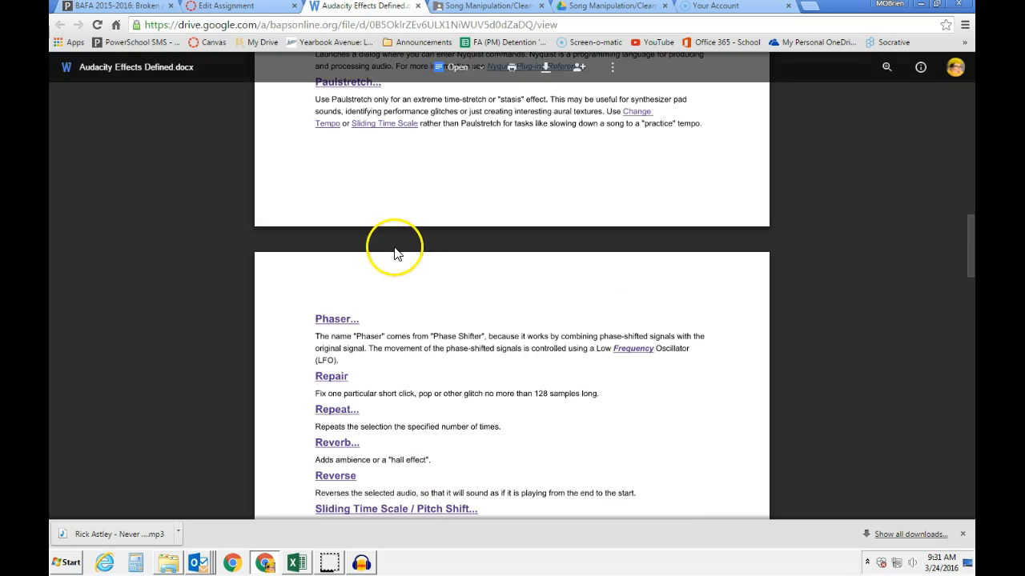
Return to Audacity and play a short passage of the track from about 44.6 seconds
click(362, 564)
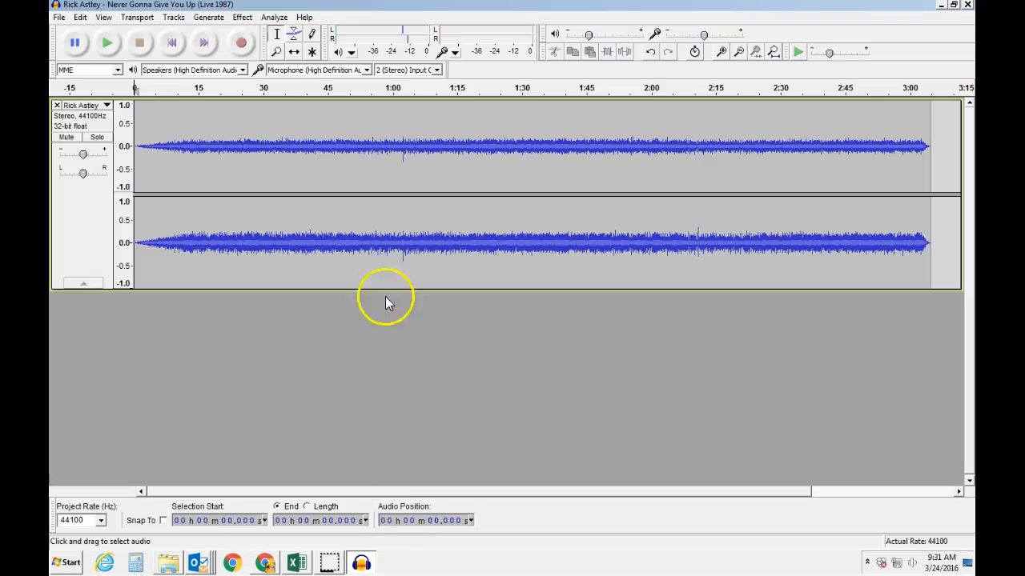
click(327, 146)
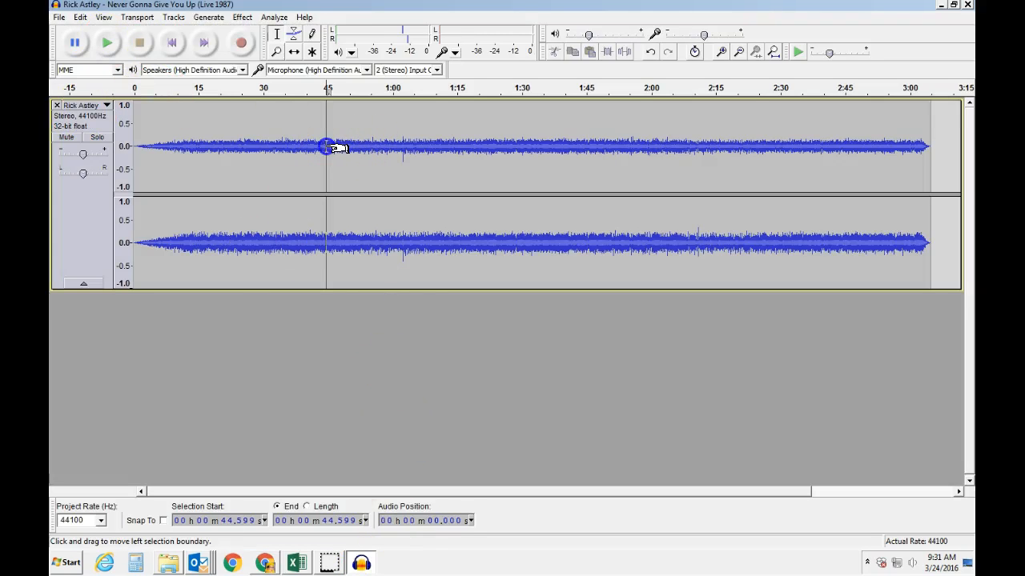
click(107, 43)
click(136, 49)
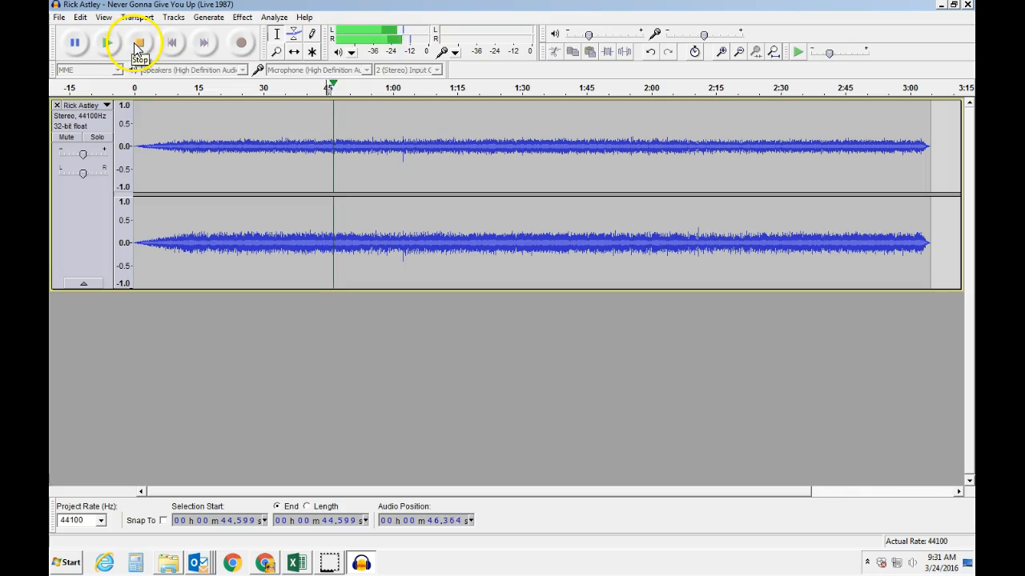
Stop playback and replay the passage of the track starting at about 39.5 seconds
click(139, 46)
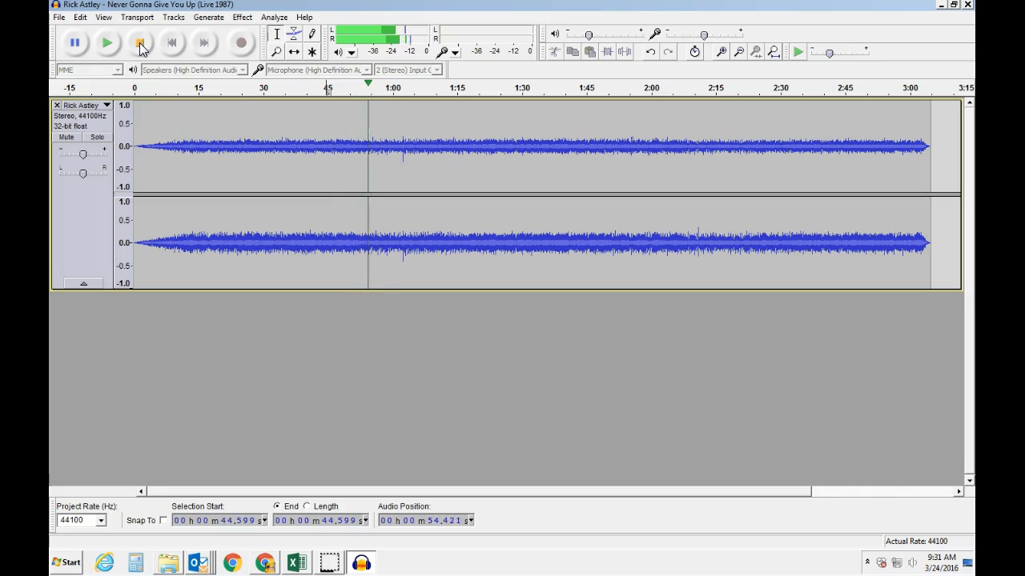
click(304, 147)
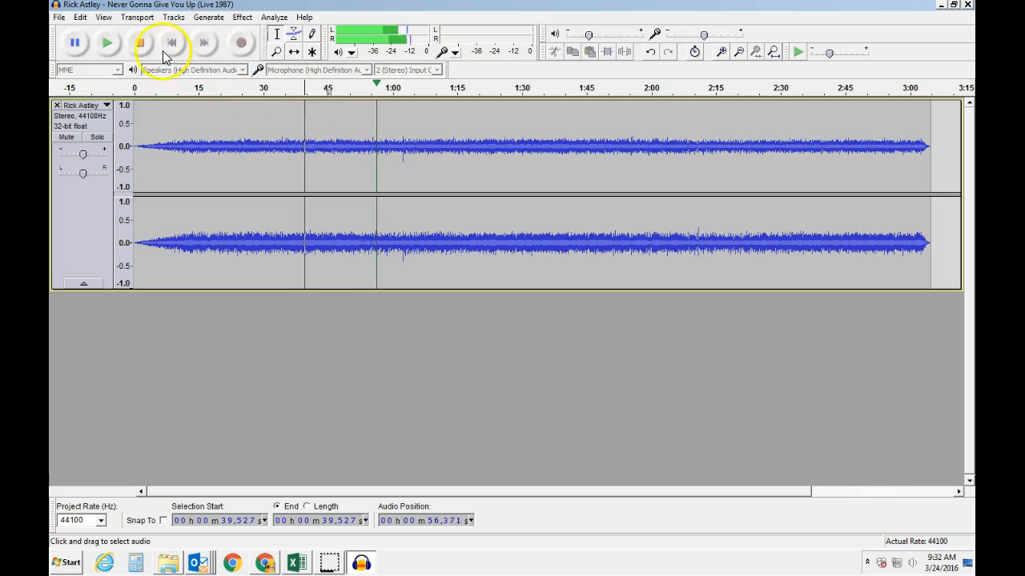
click(107, 42)
click(136, 46)
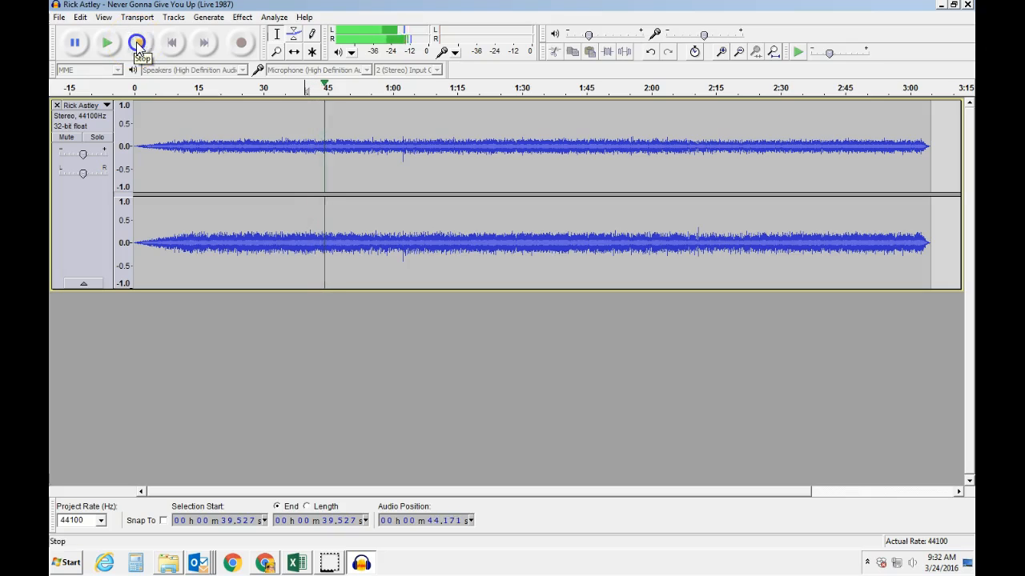
click(137, 45)
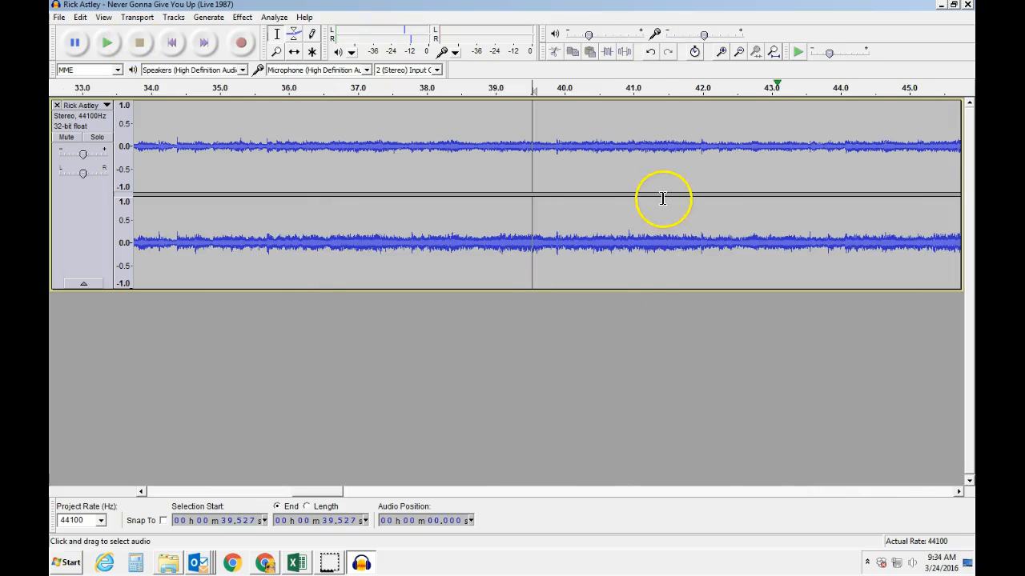
Zoom in on the waveform around 39 to 51 seconds and play it from 39.5 seconds
click(721, 53)
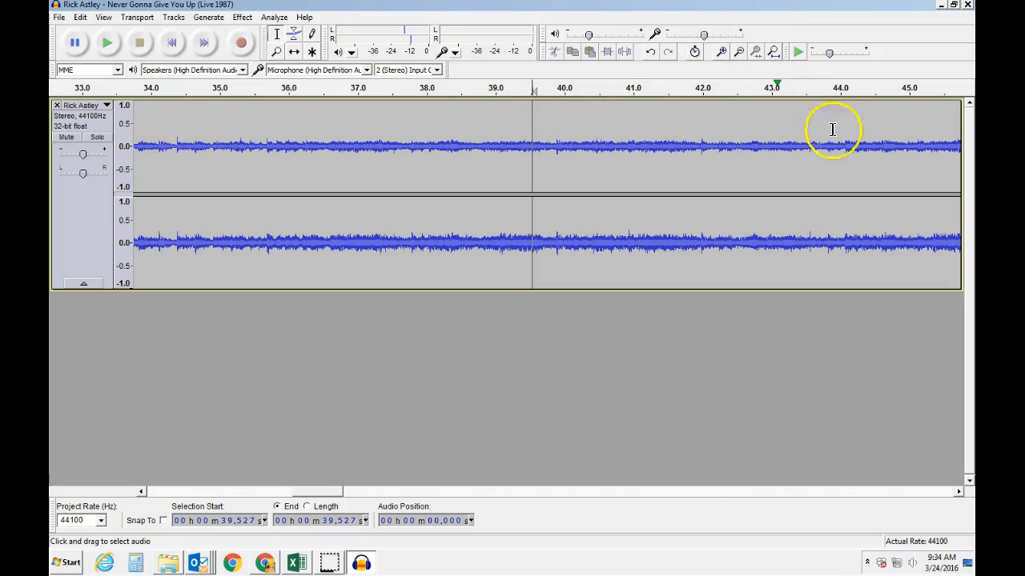
drag(317, 492, 330, 493)
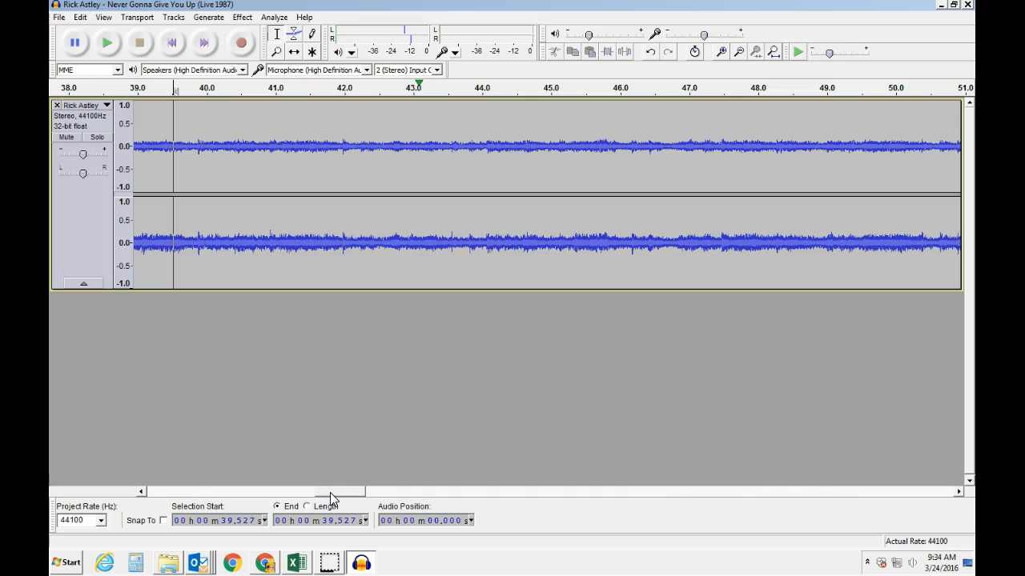
click(106, 43)
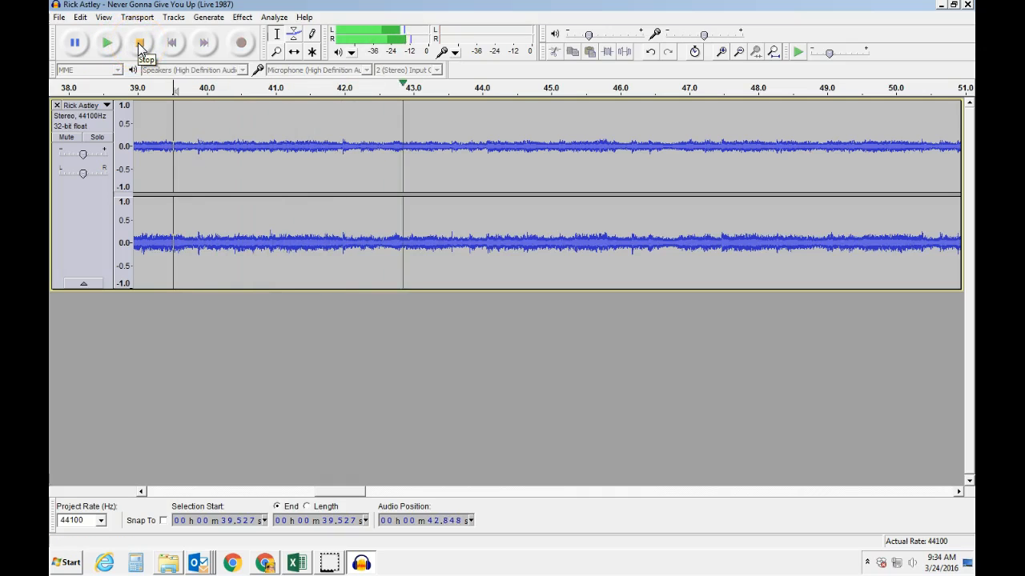
click(138, 43)
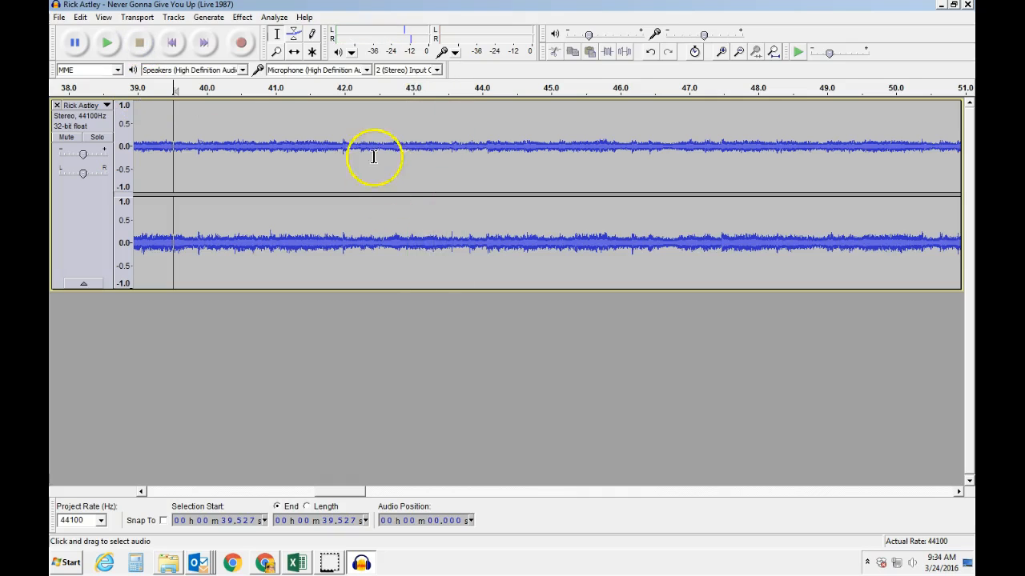
Play the track from about 42.2 and again from about 42.3 seconds to locate the start of the passage
click(357, 99)
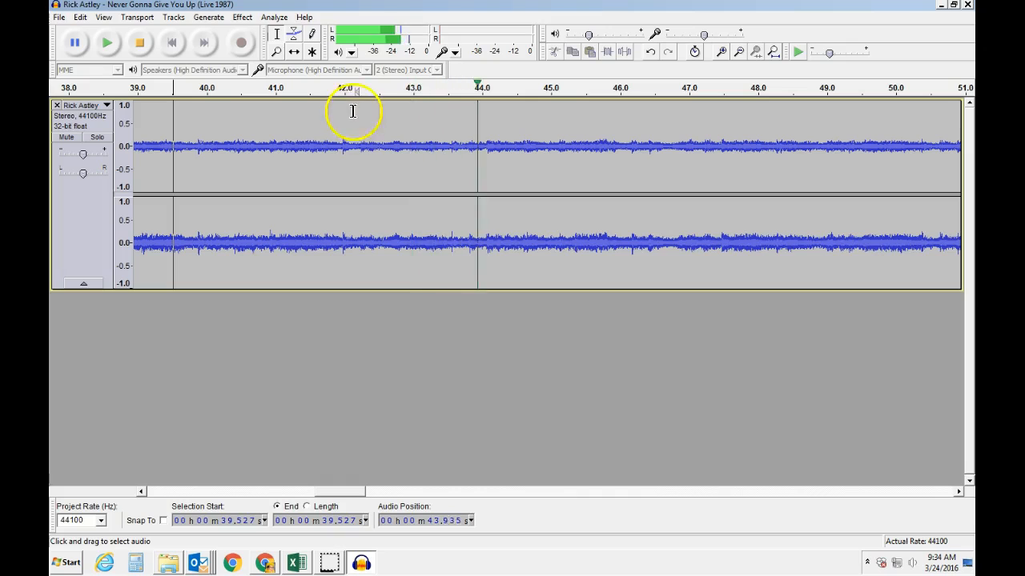
click(144, 46)
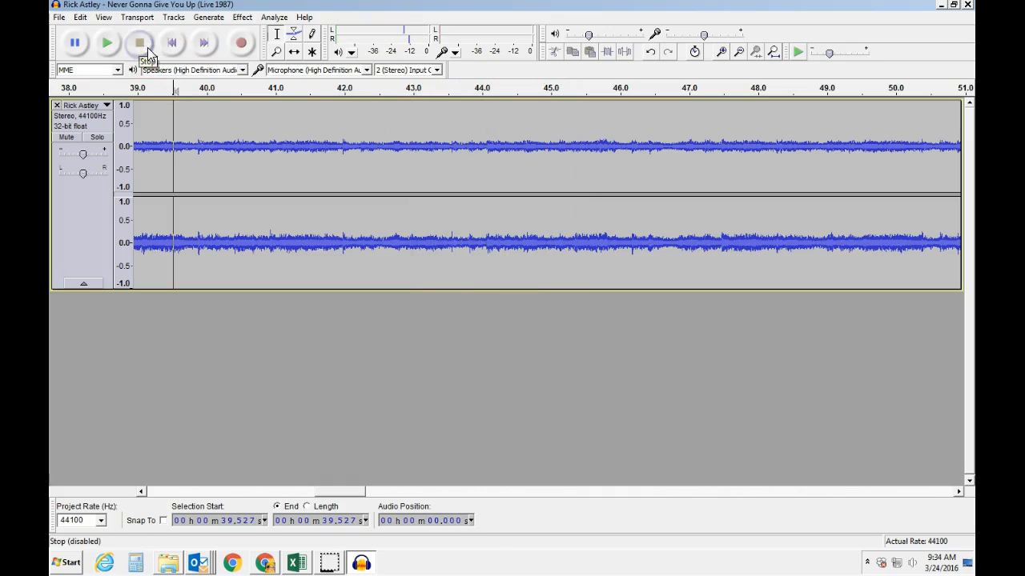
click(367, 94)
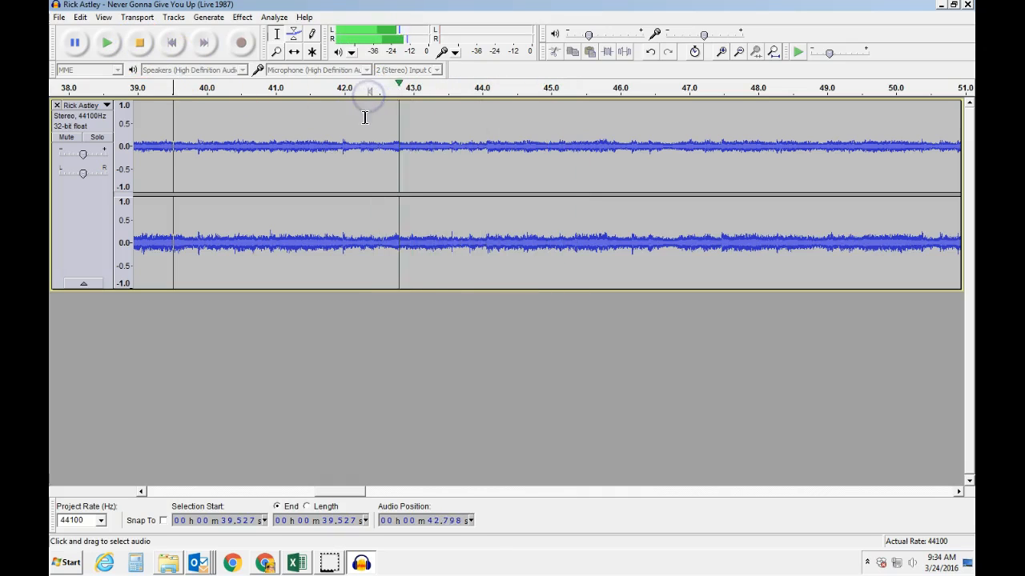
click(76, 45)
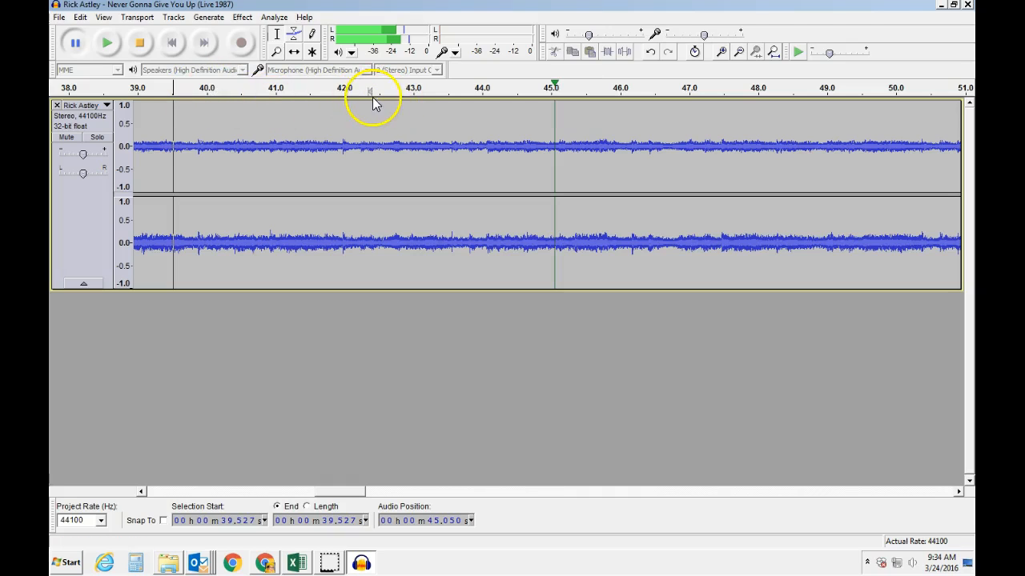
click(141, 45)
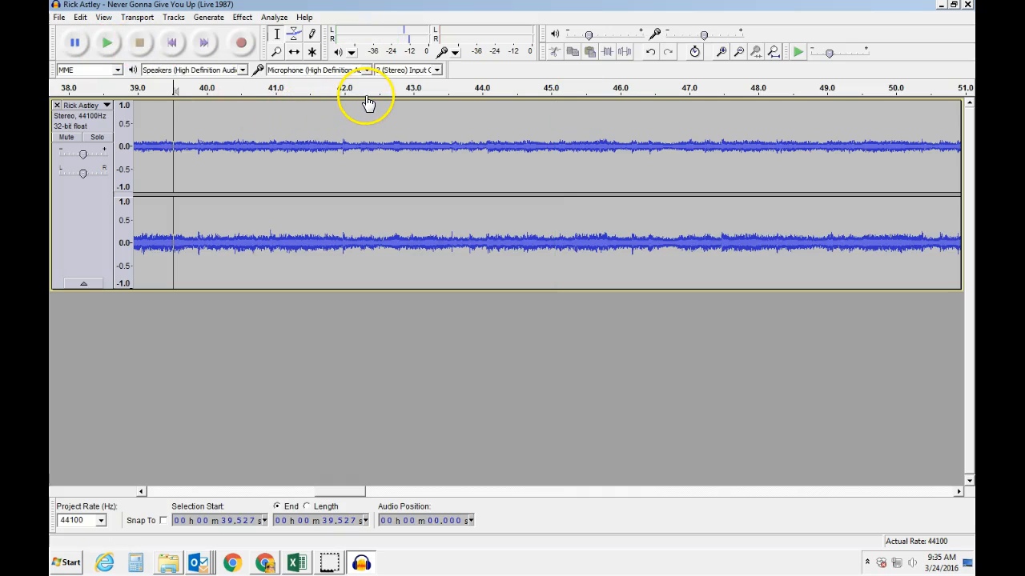
click(360, 146)
drag(359, 146, 408, 146)
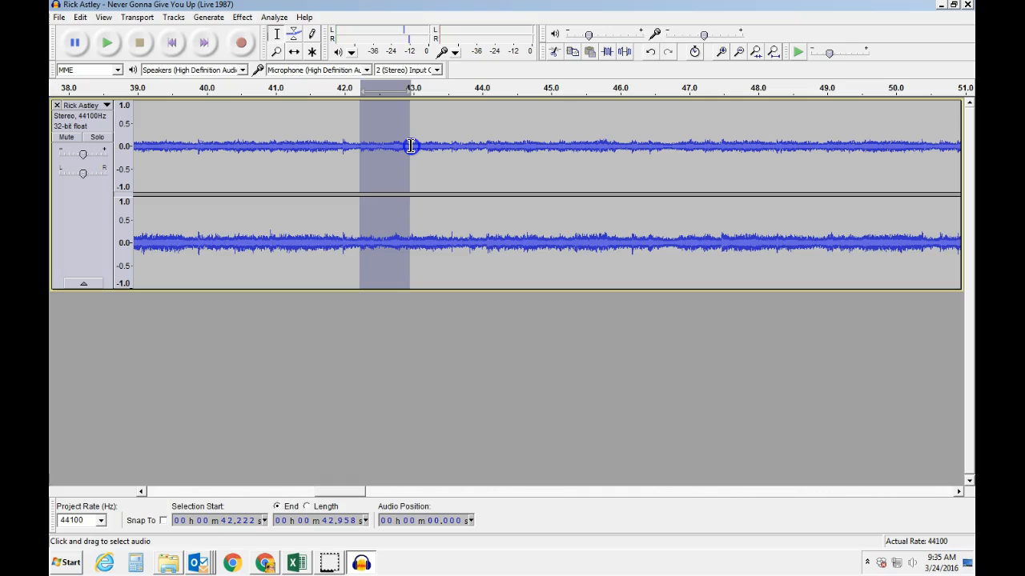
click(229, 298)
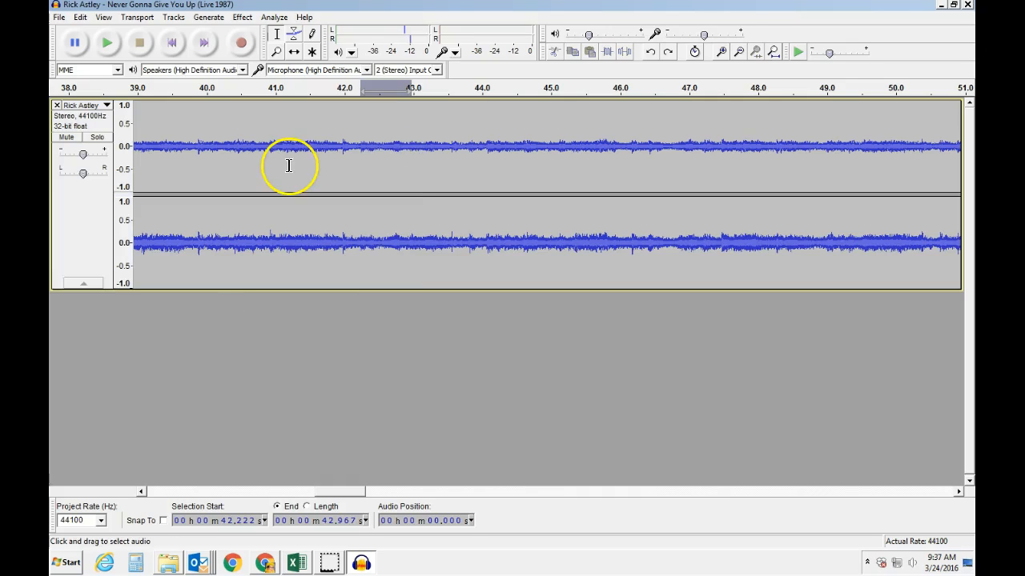
click(243, 19)
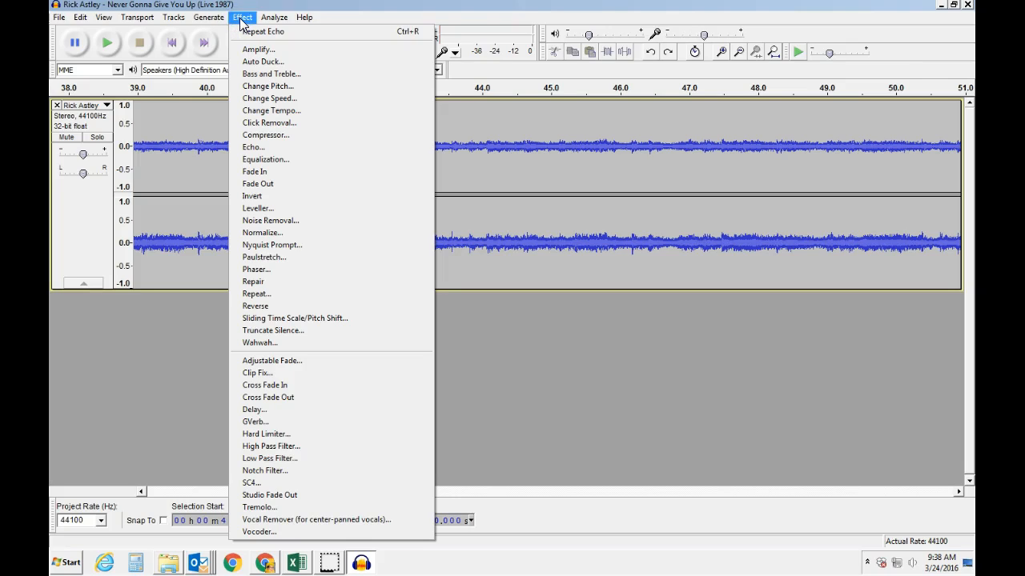
click(467, 340)
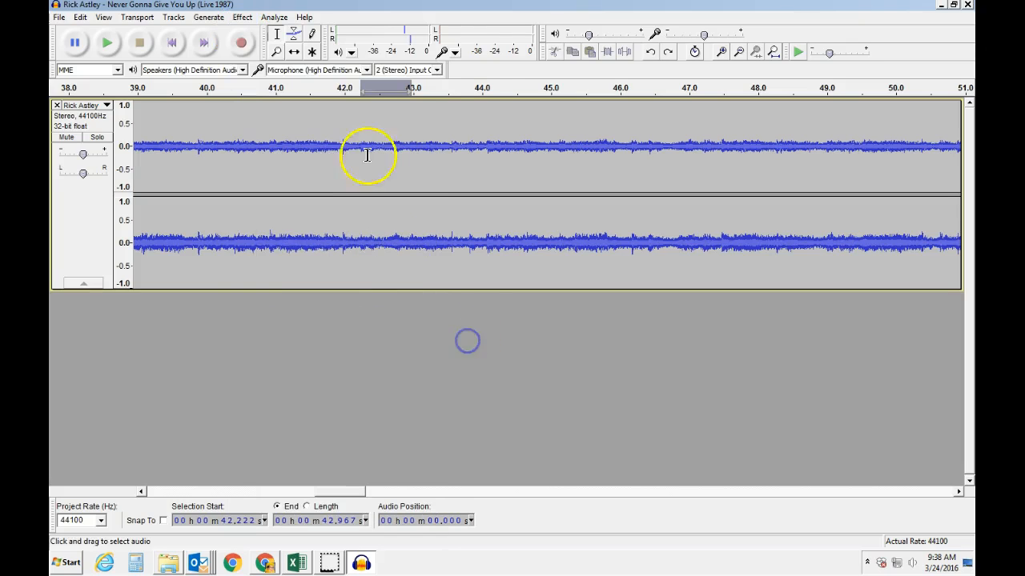
Select the audio from about 42.25 to 42.95 seconds, apply the Repeat effect with 10 repeats after previewing it, and listen to the result
click(361, 105)
drag(362, 105, 408, 107)
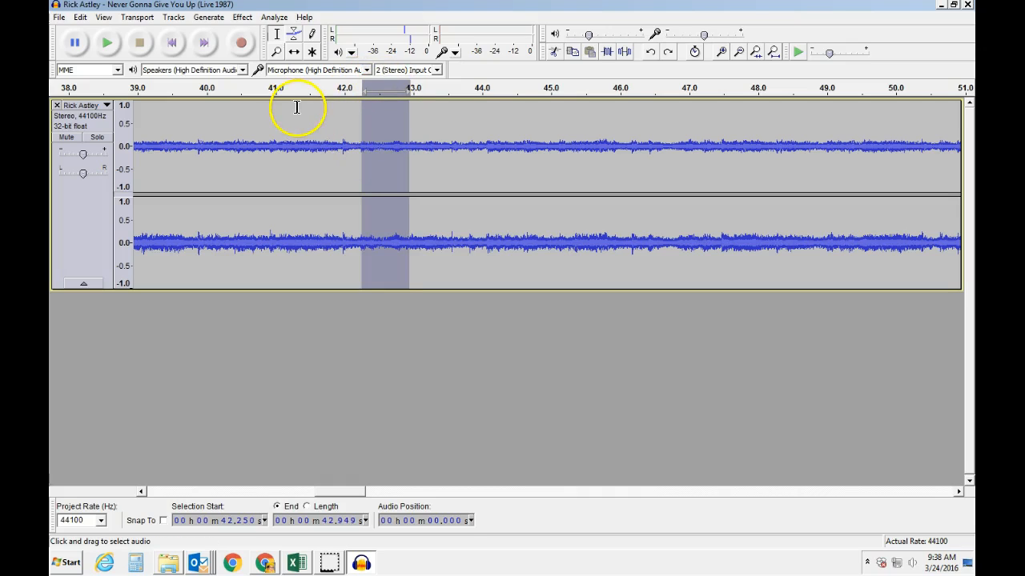
click(242, 17)
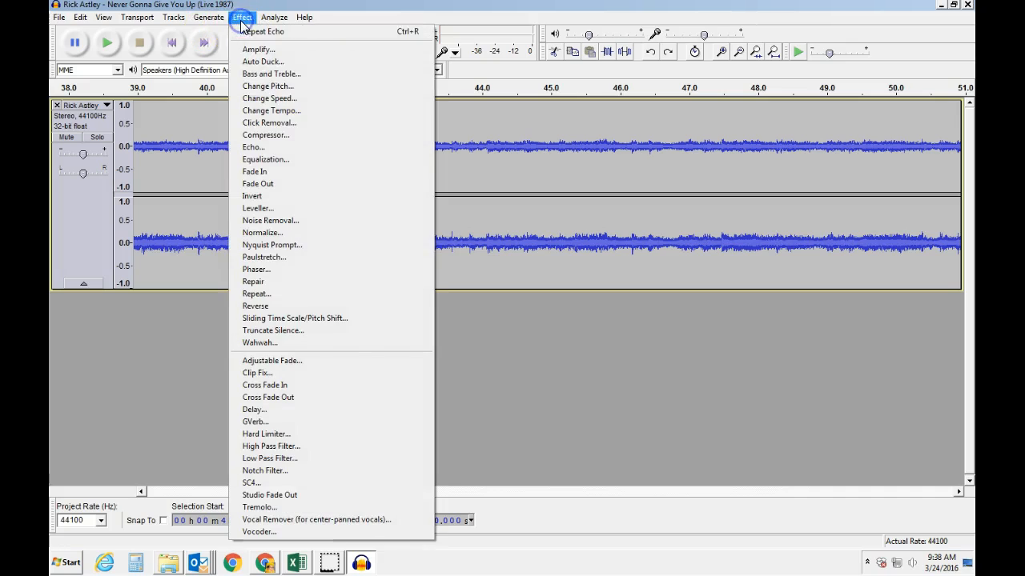
click(263, 294)
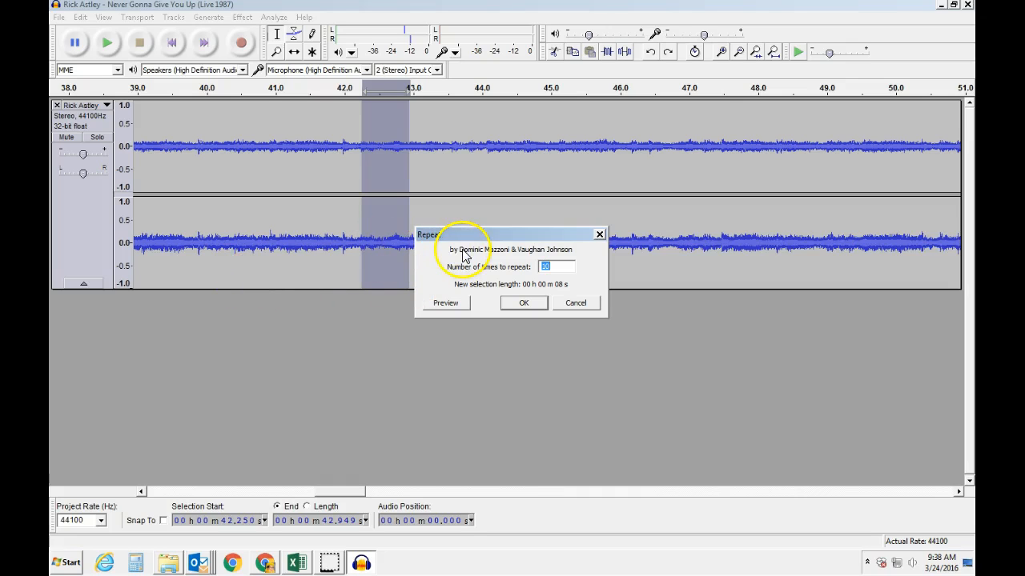
click(445, 303)
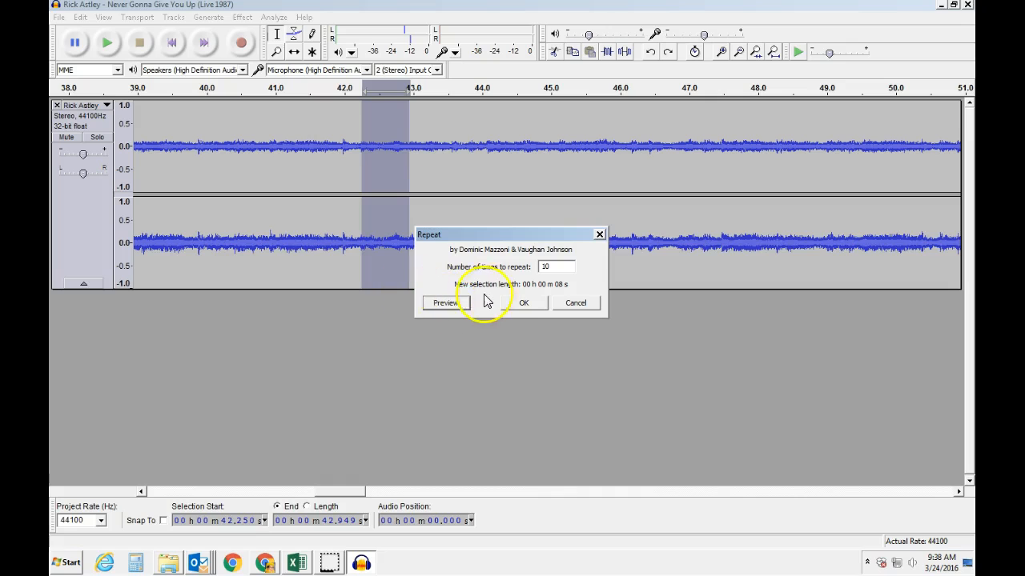
click(520, 306)
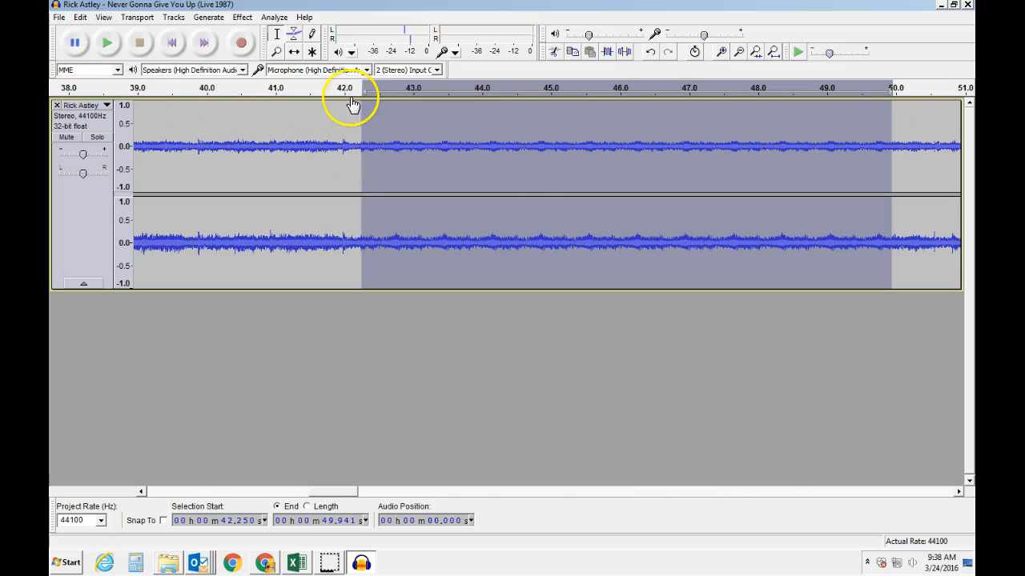
click(322, 96)
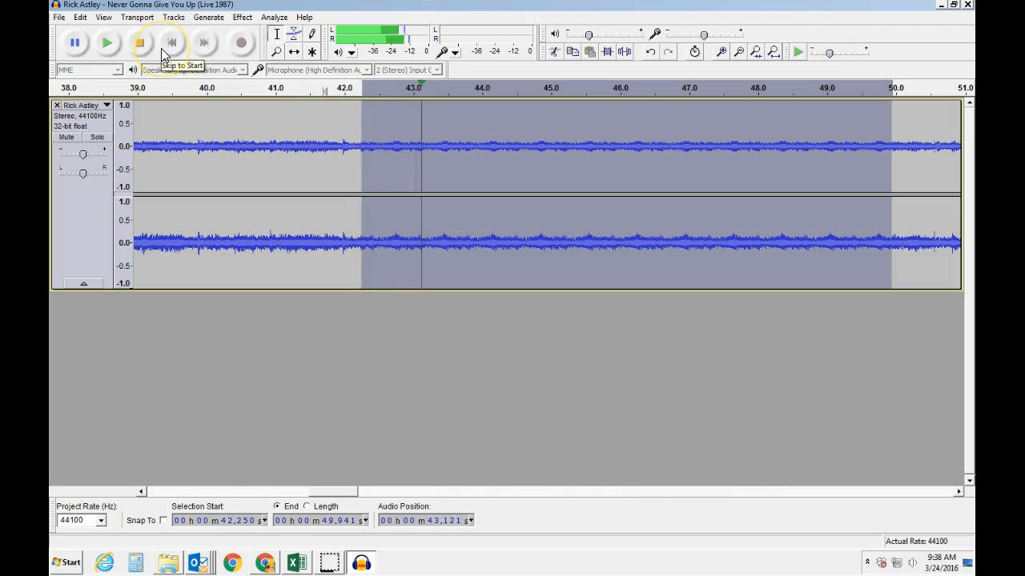
click(138, 44)
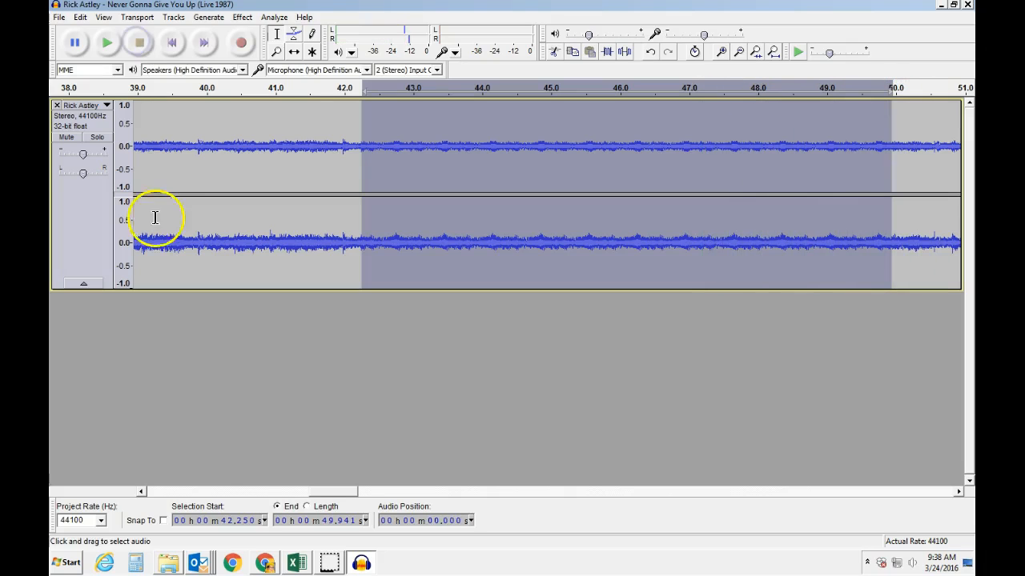
With the Envelope tool, add points at about 1:01.2, 1:01.9 and 1:02.7 and pull the middle one inward to dip the volume
drag(332, 494, 177, 477)
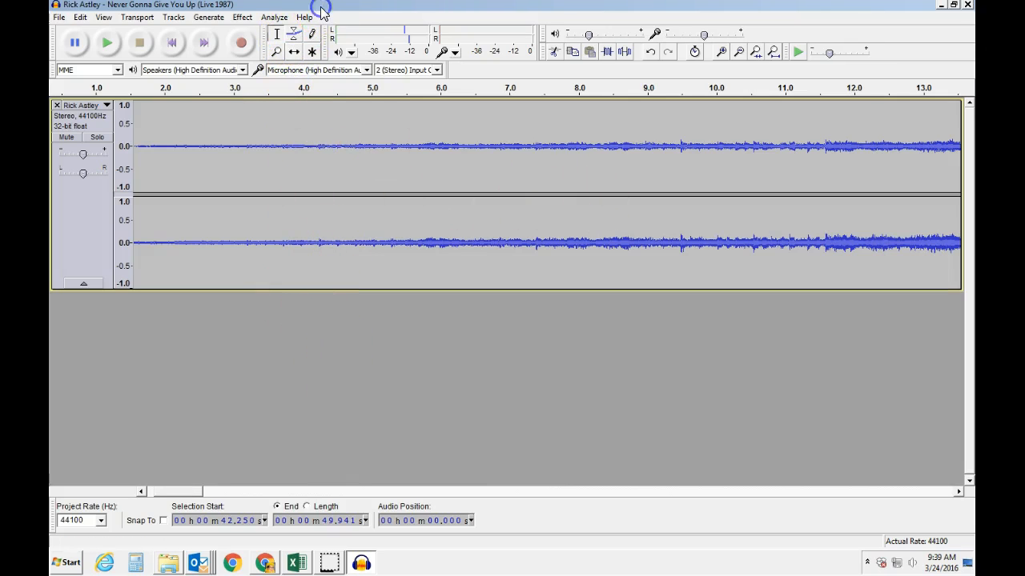
click(294, 36)
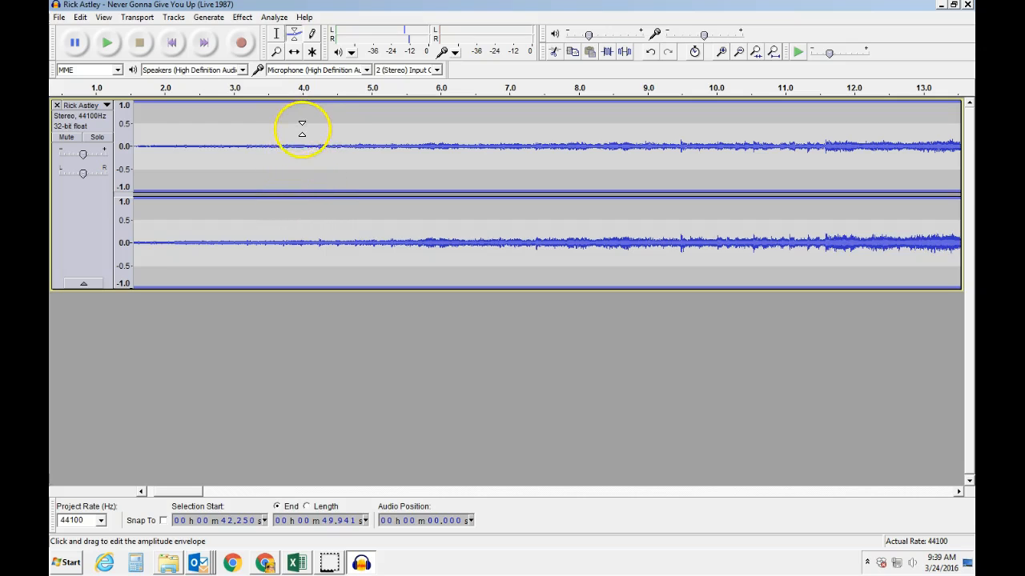
drag(178, 494, 411, 493)
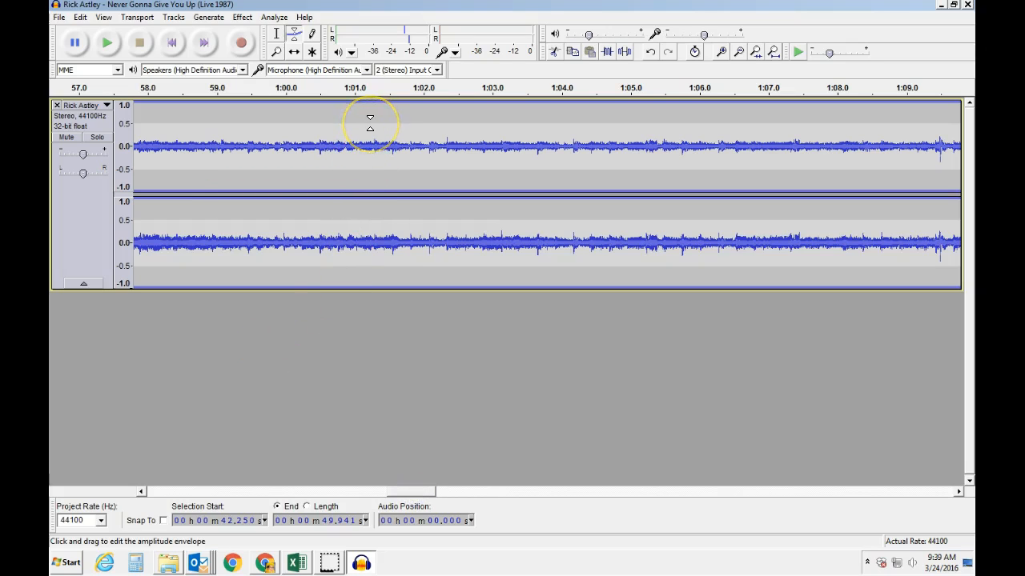
drag(370, 122, 413, 125)
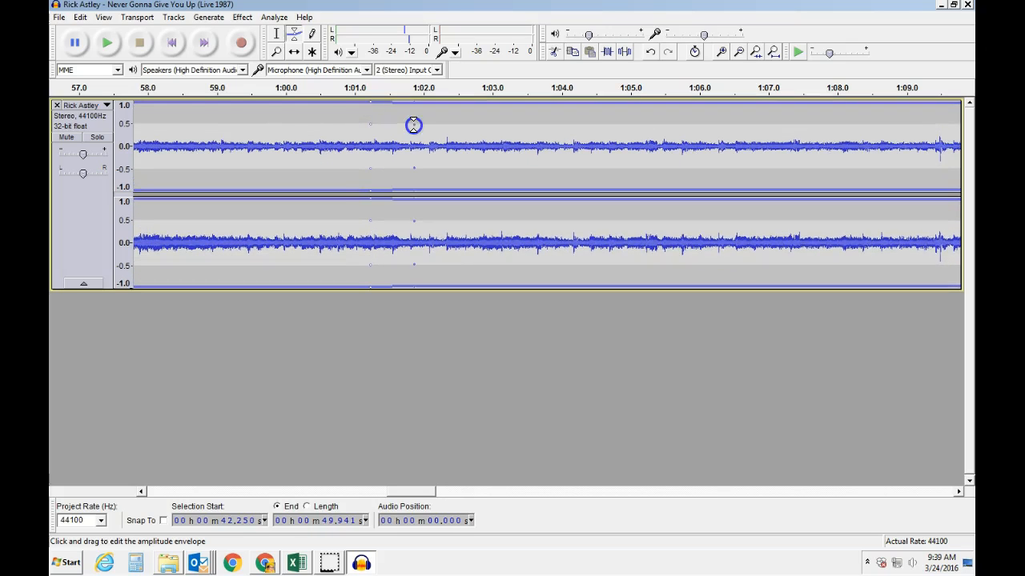
click(470, 124)
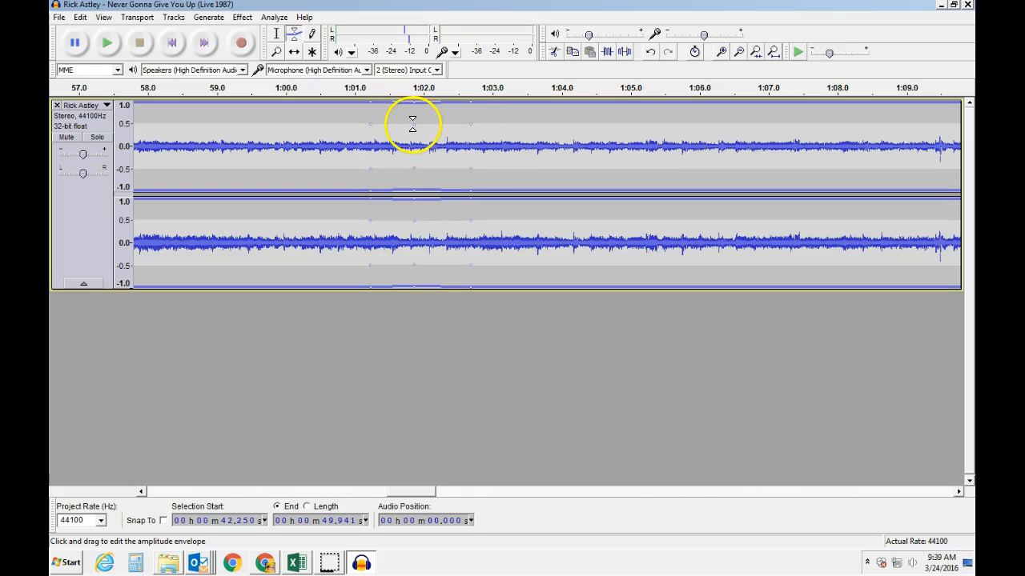
drag(413, 125, 413, 143)
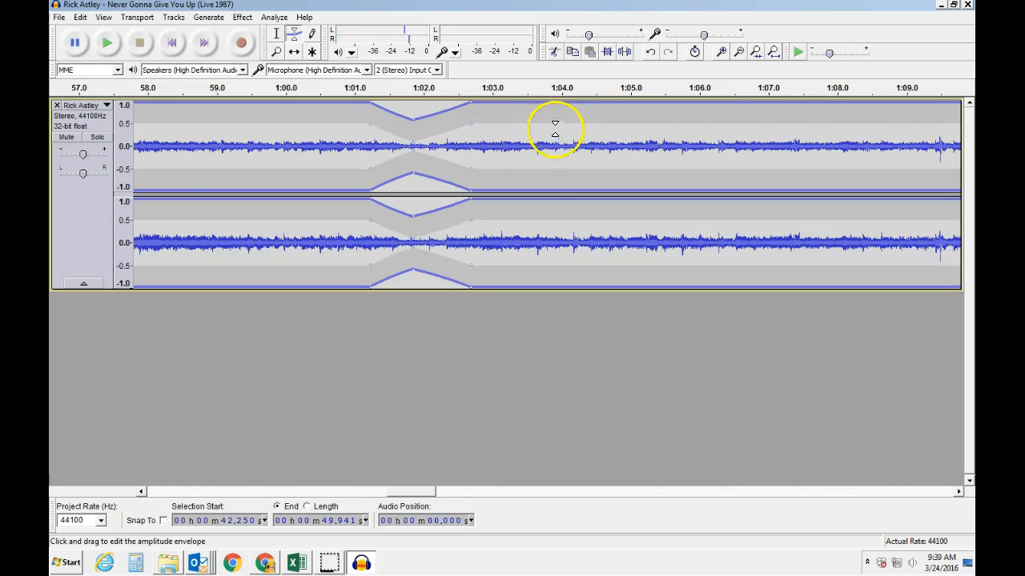
Raise the volume envelope at about 1:04.4, lower it at about 1:06.3, and play the section from about 59 seconds
click(588, 122)
drag(589, 122, 589, 111)
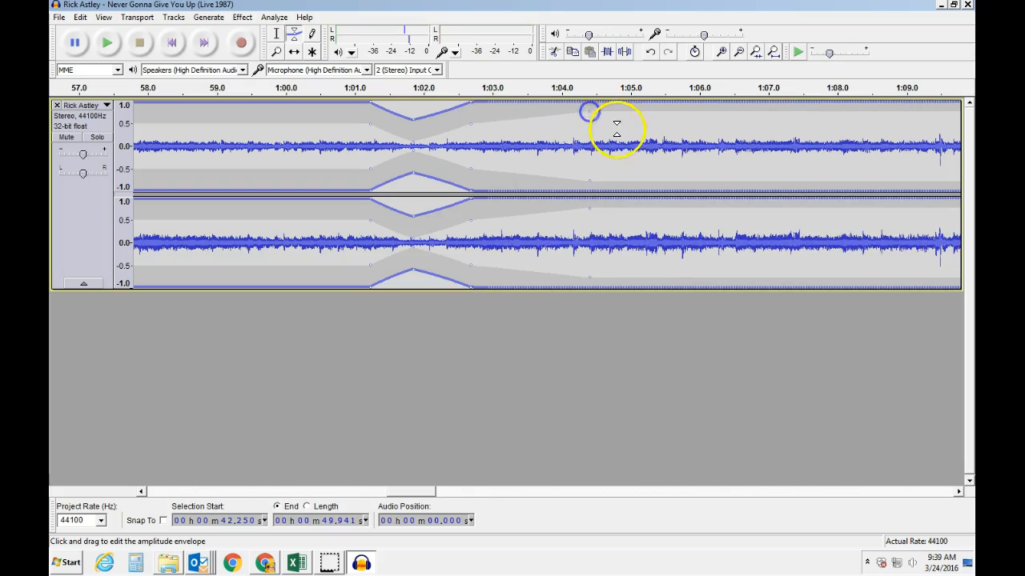
drag(714, 110, 717, 135)
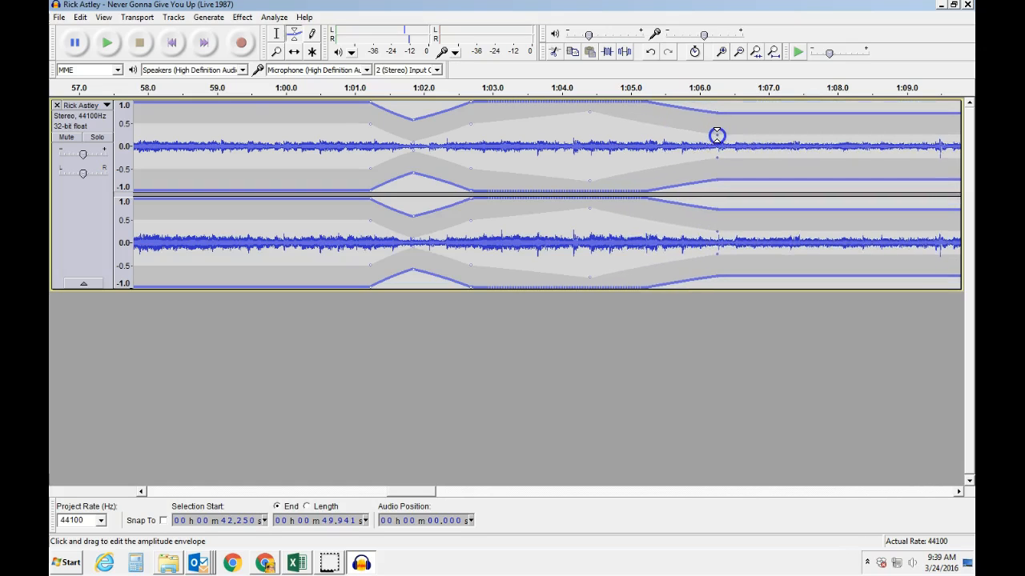
click(238, 95)
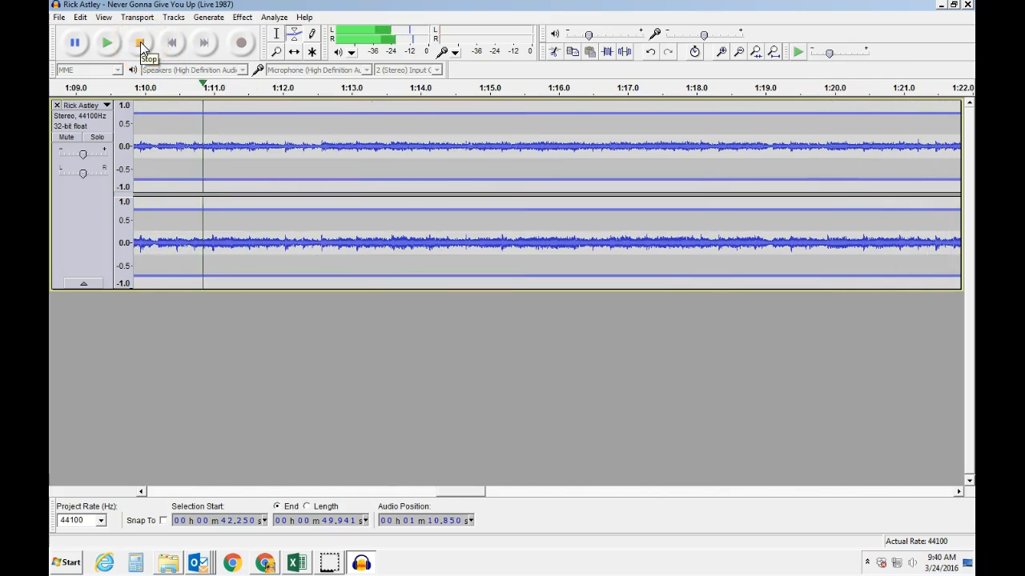
click(140, 44)
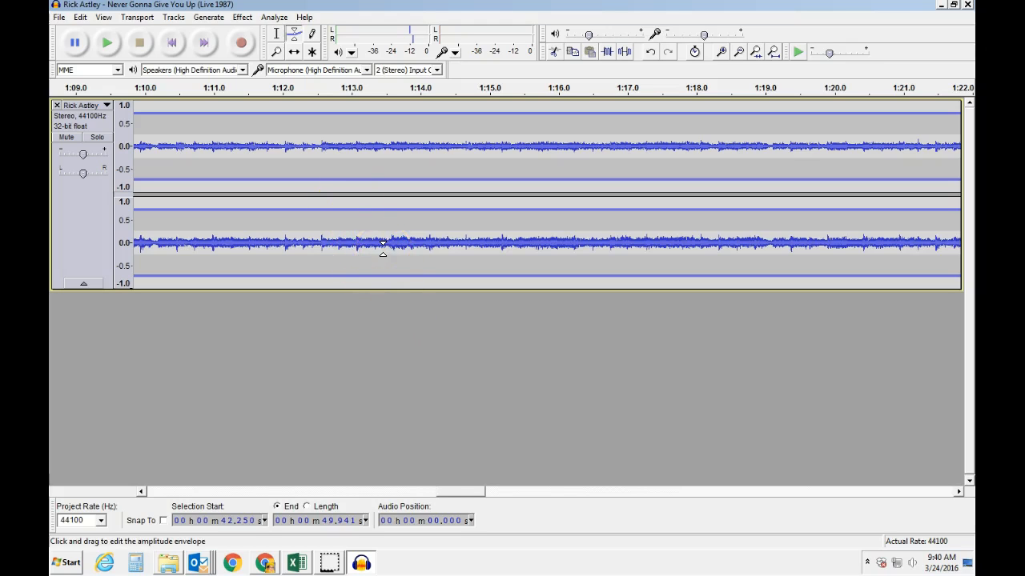
Switch to Chrome, review the Audacity Song Manipulation/Clean-up assignment's requirements on effects, labels and the envelope tool, and return to Audacity
click(264, 562)
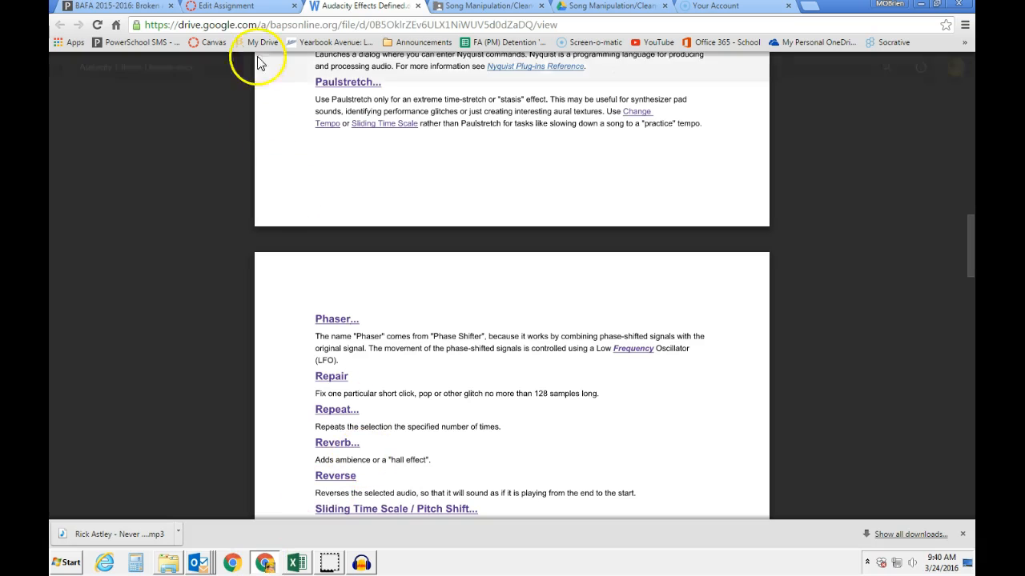
click(245, 7)
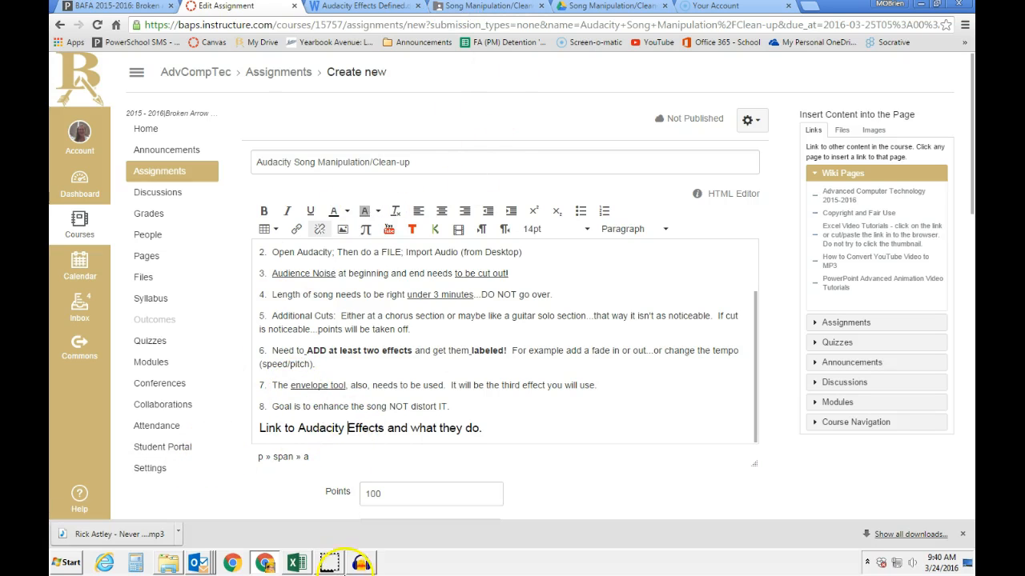
mouse_move(361, 564)
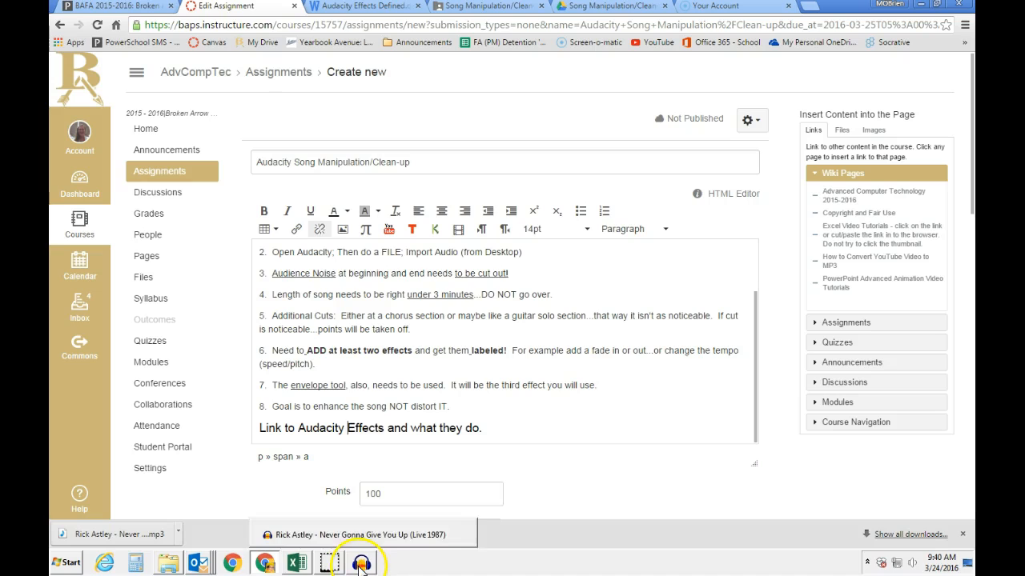
click(78, 548)
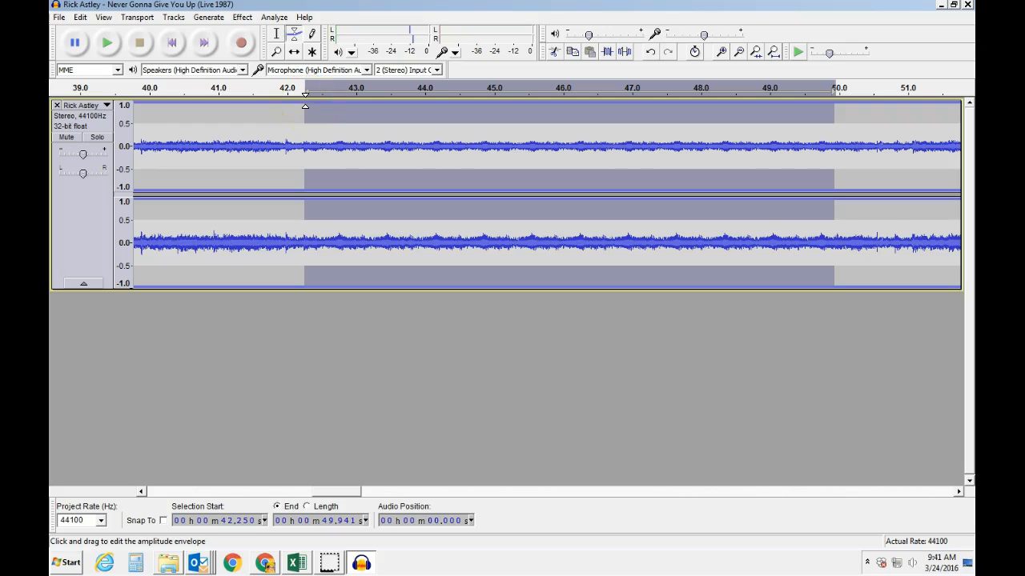
Select the repeated passage from about 42.28 to 49.22 seconds and add a label reading "Repeat 10xs" to it
click(276, 34)
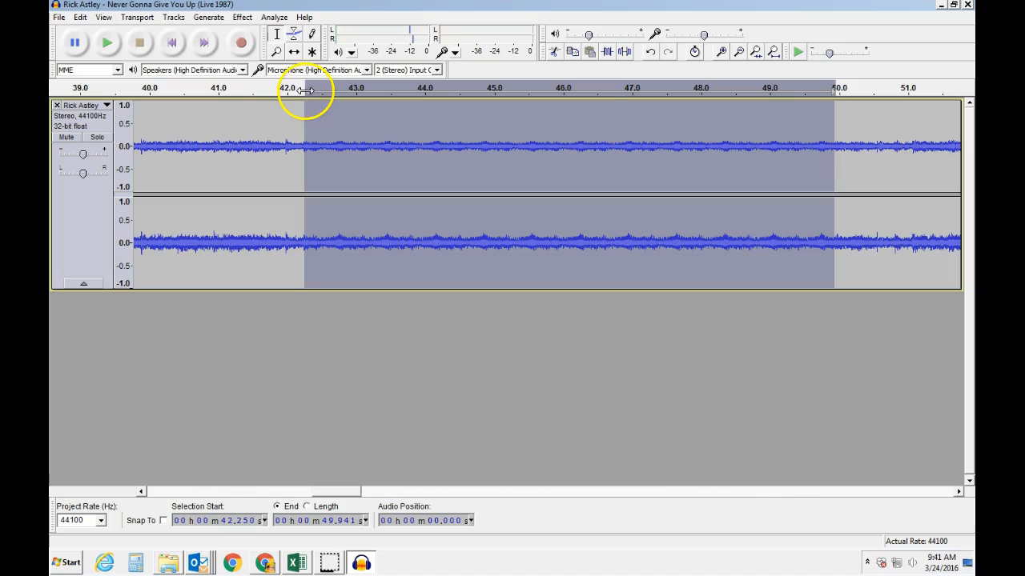
drag(305, 109, 783, 117)
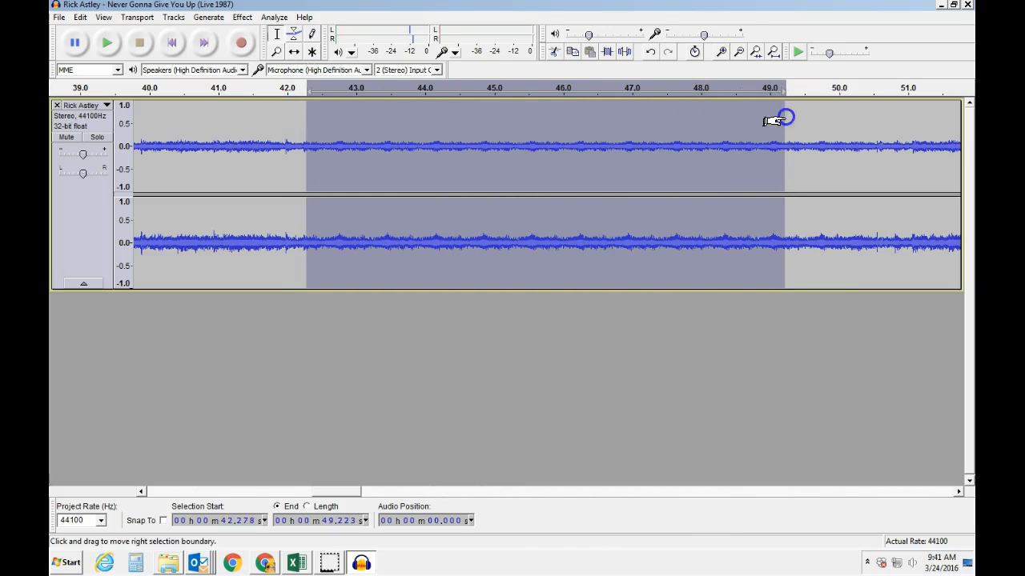
click(174, 17)
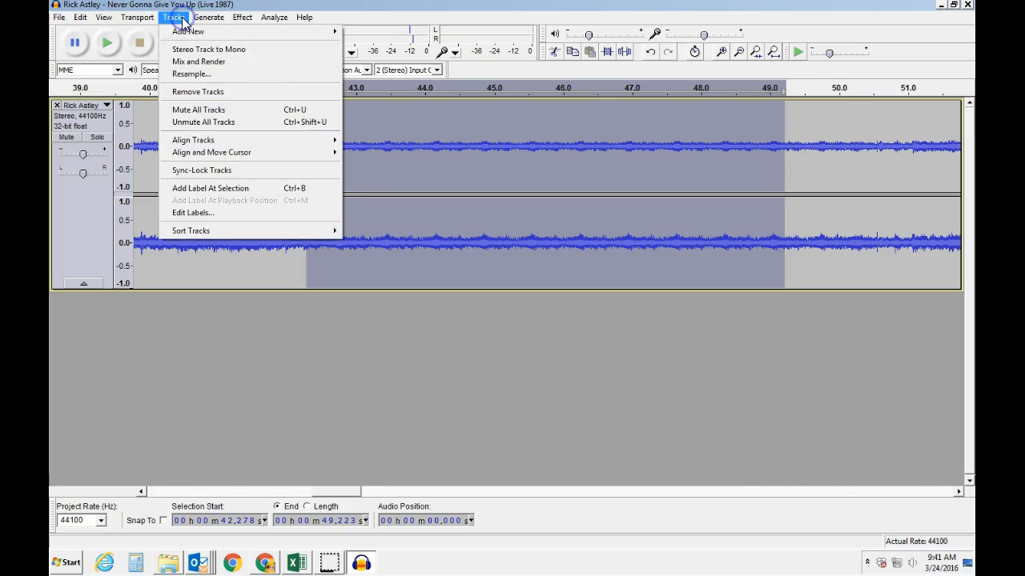
click(184, 188)
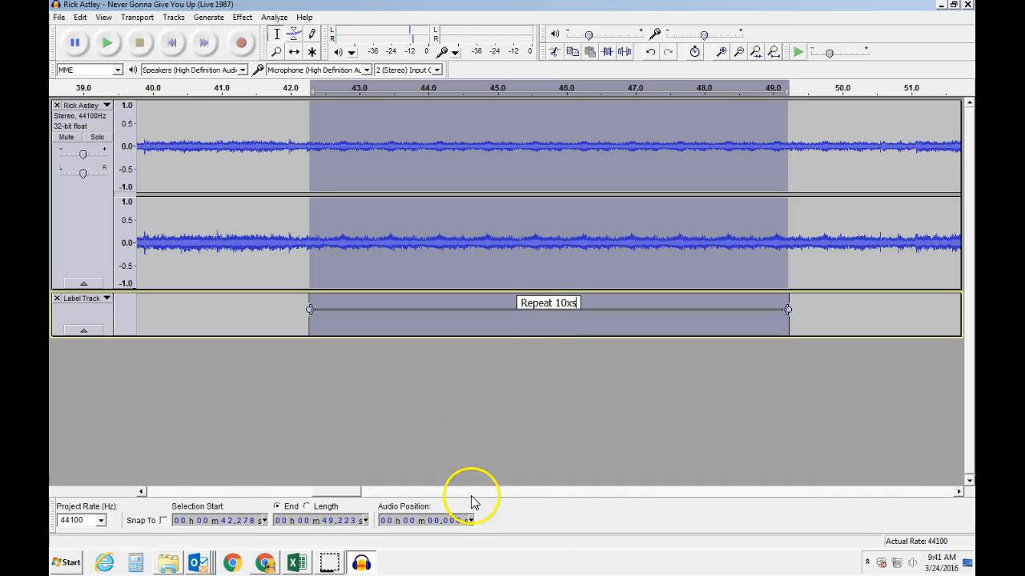
drag(327, 491, 655, 491)
drag(689, 490, 766, 490)
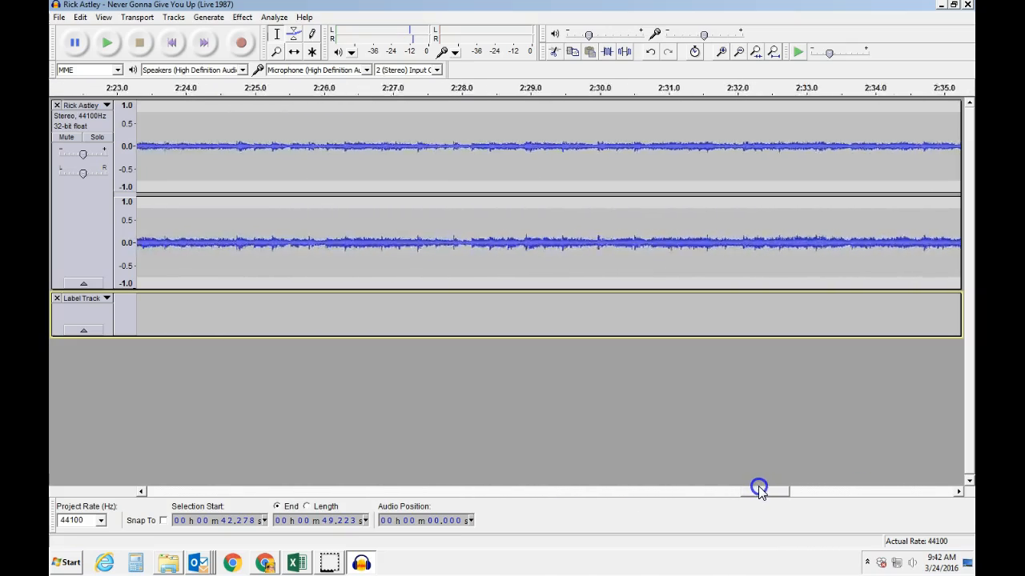
mouse_move(718, 485)
mouse_down()
mouse_move(704, 484)
mouse_move(793, 487)
mouse_move(714, 485)
mouse_up()
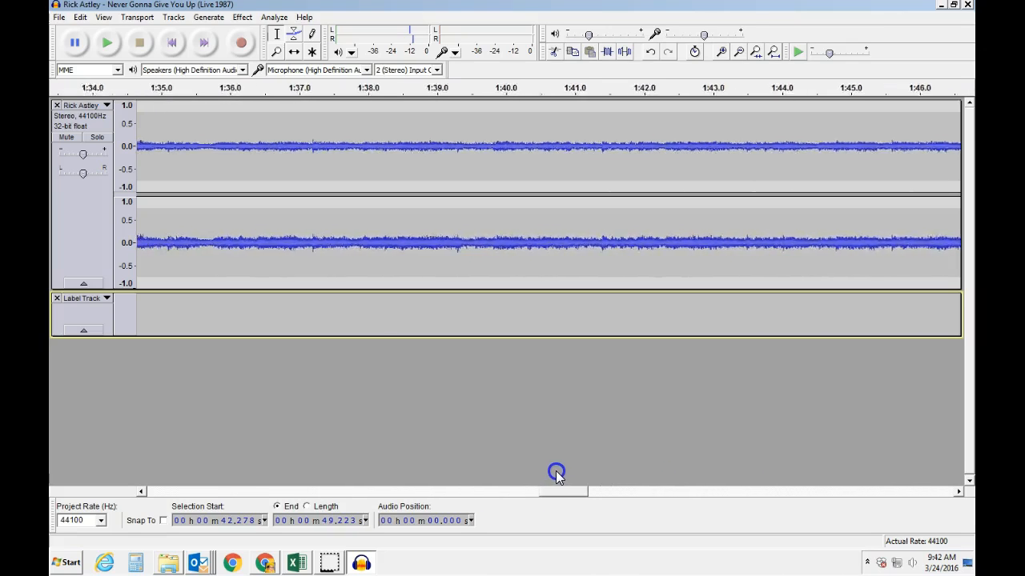
drag(529, 469, 437, 398)
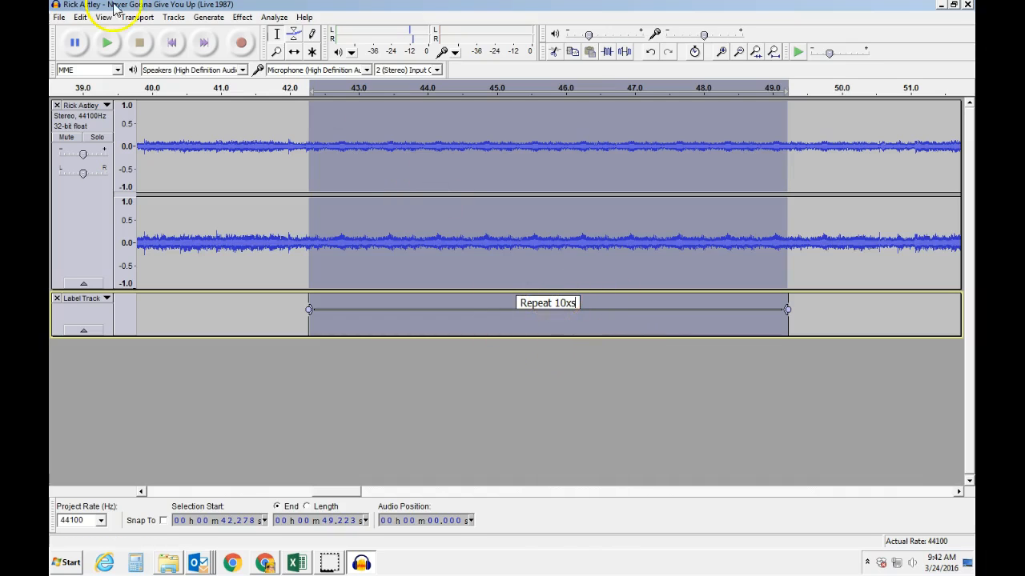
click(174, 18)
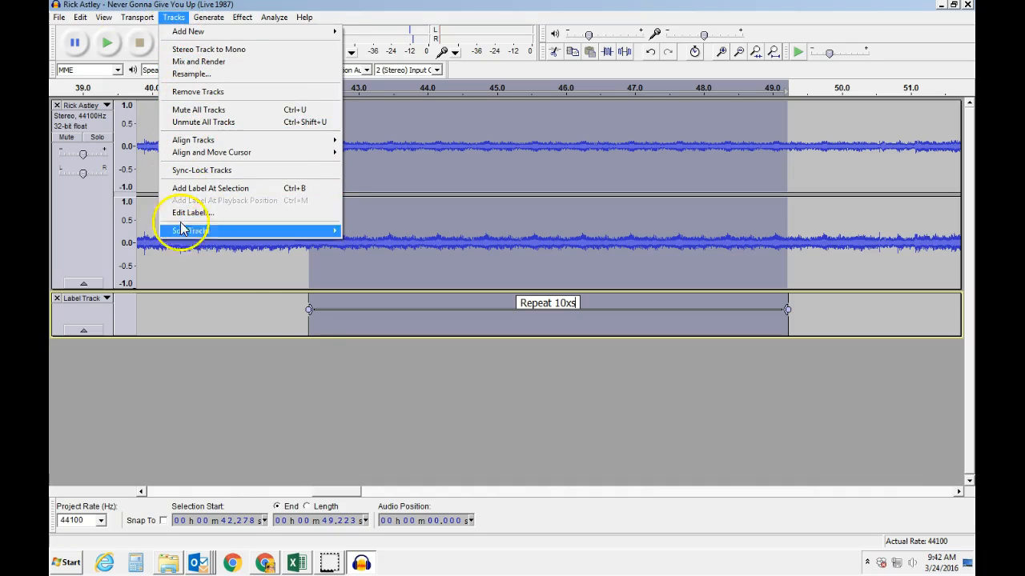
click(313, 375)
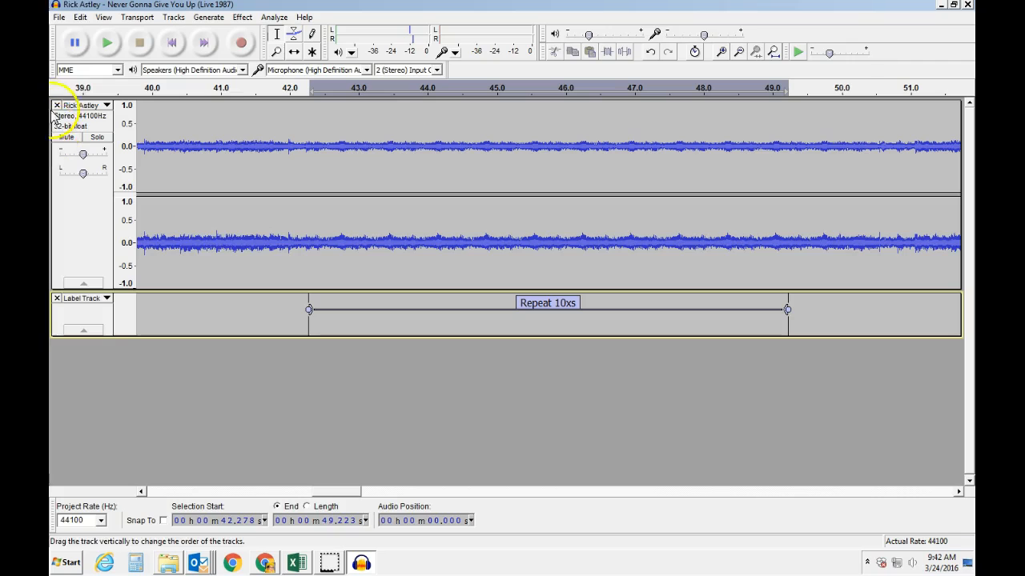
Start exporting the edited song as an audio file
click(58, 18)
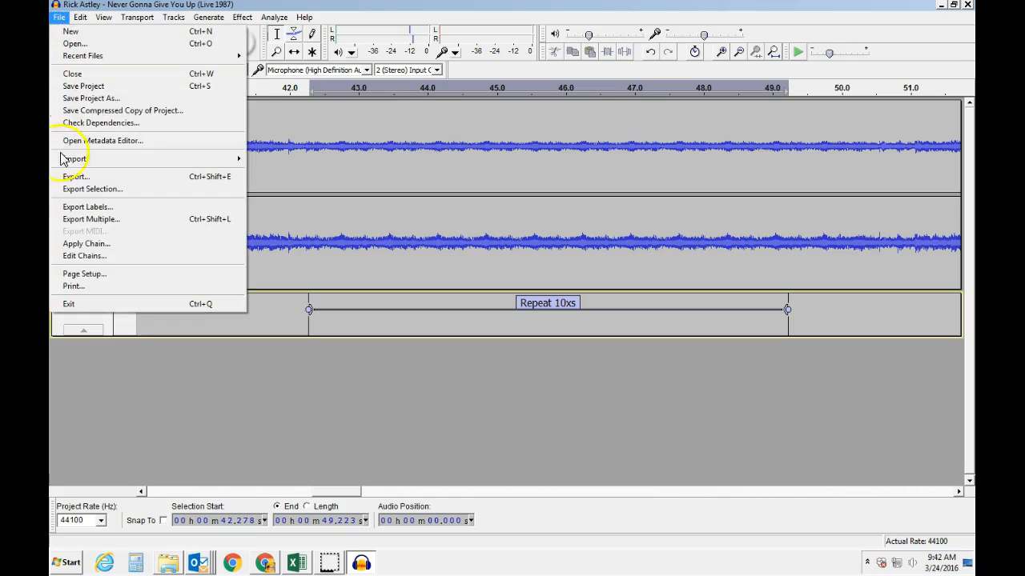
click(70, 177)
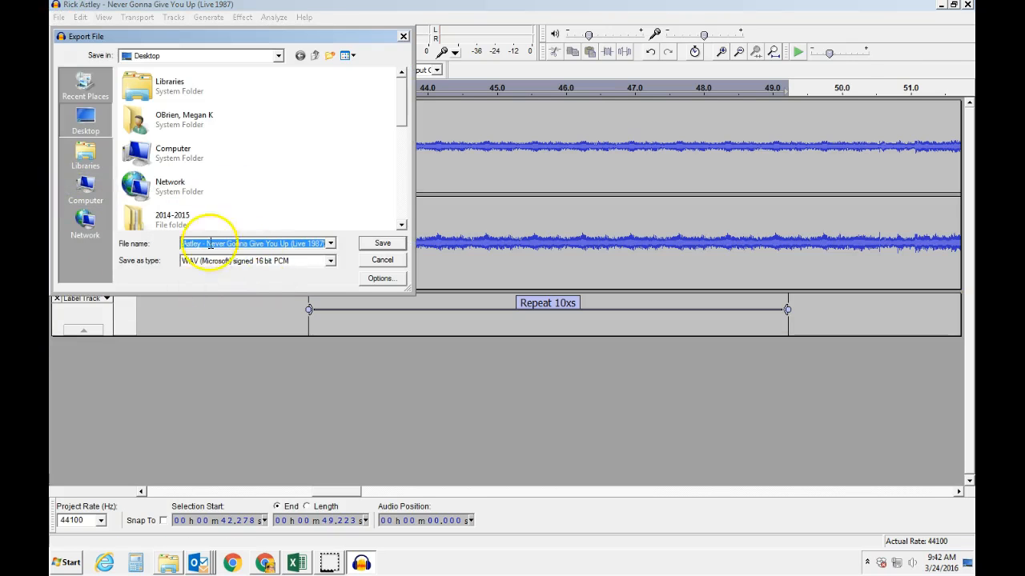